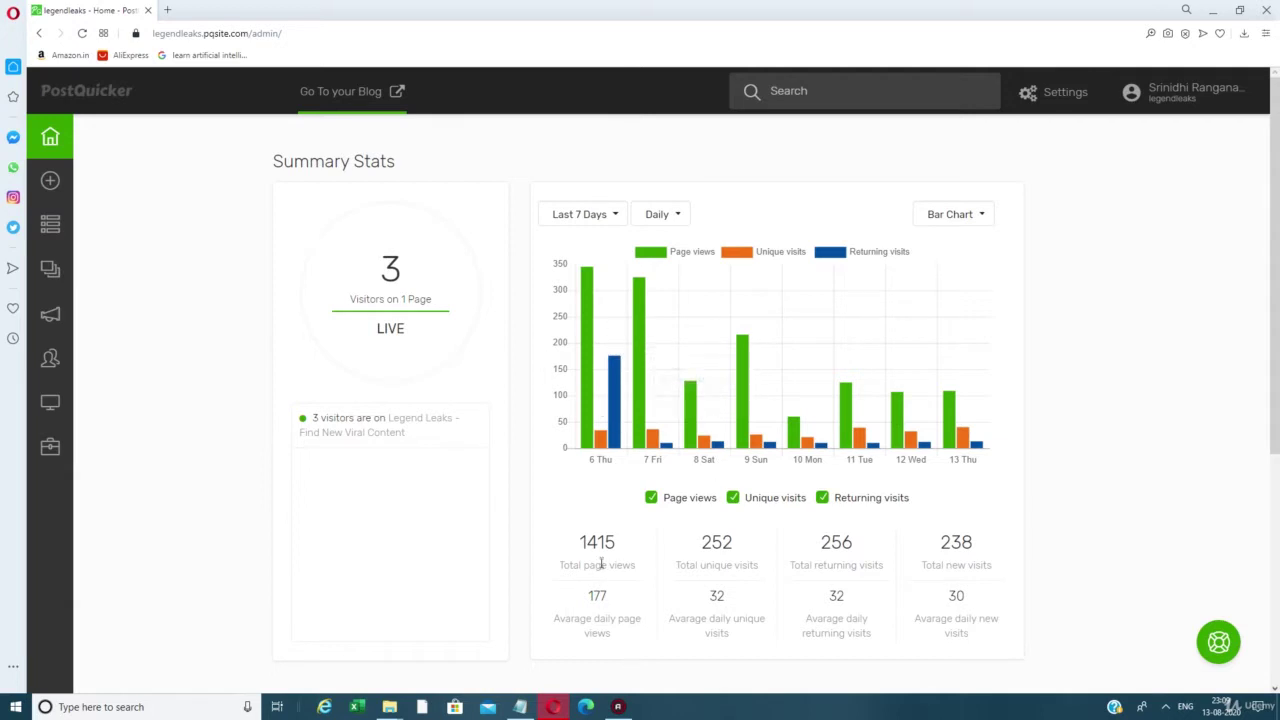
Highlight the 1415 total page views figure, then open the Bar Chart type dropdown.
{"action": "left_click_drag", "start_coordinate": [582, 542], "coordinate": [622, 548]}
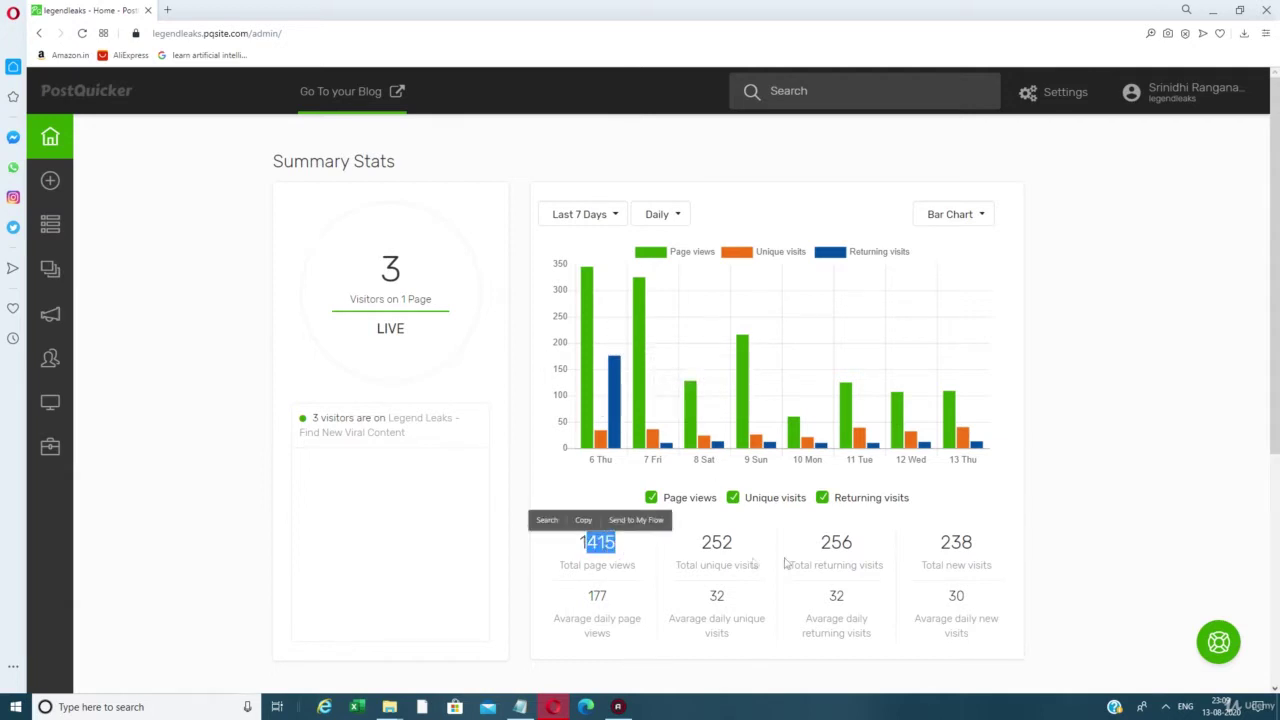
{"action": "left_click", "coordinate": [1046, 518]}
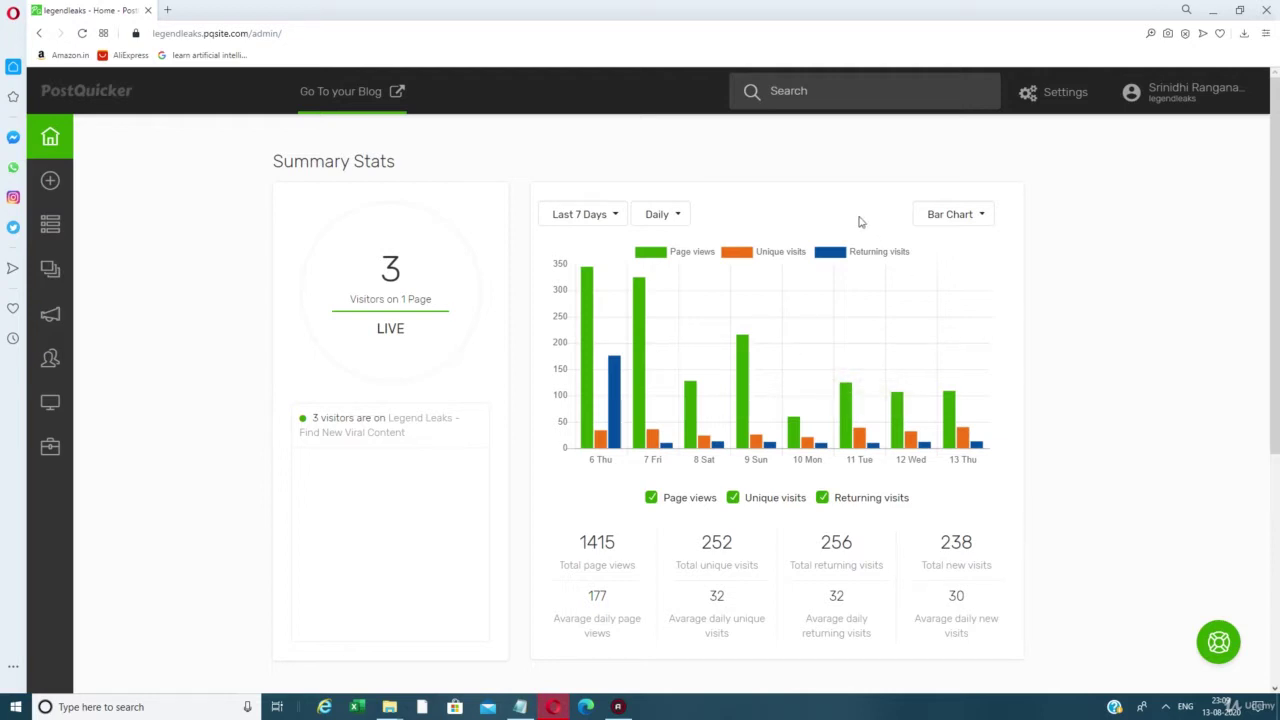
{"action": "left_click", "coordinate": [977, 216]}
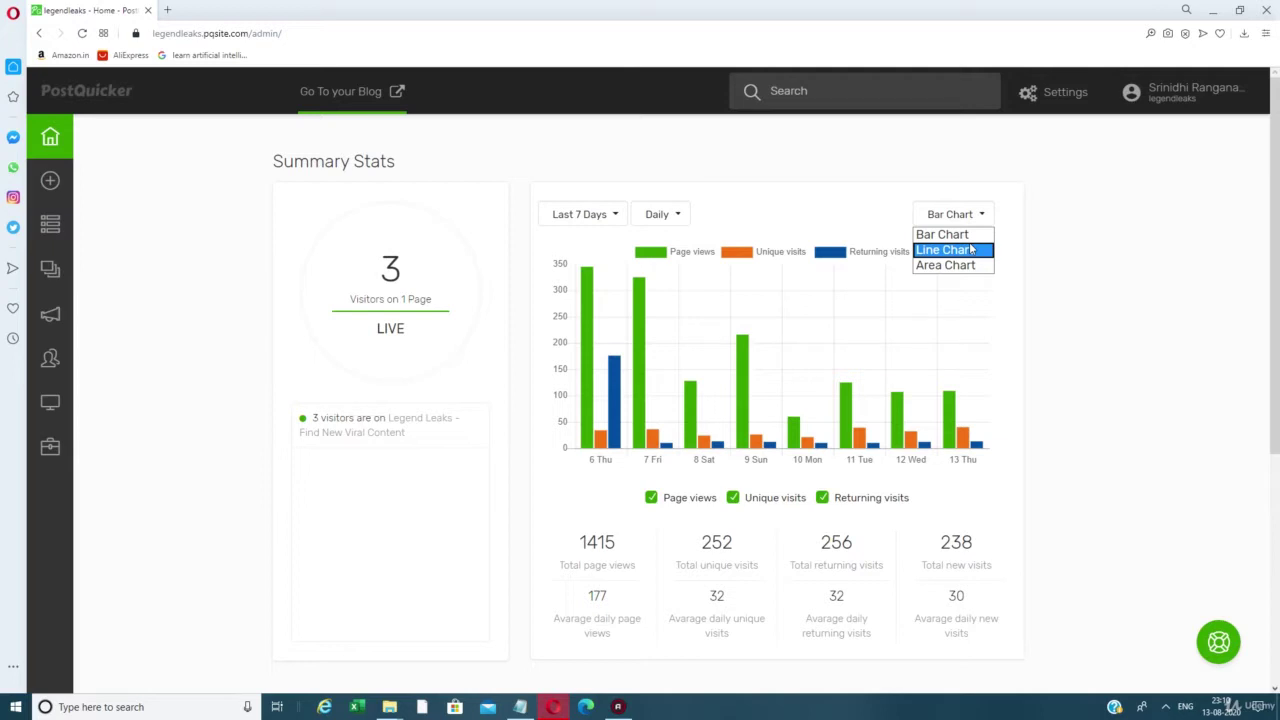
Switch the visitor stats chart to Line Chart, then to Area Chart.
{"action": "left_click", "coordinate": [970, 250]}
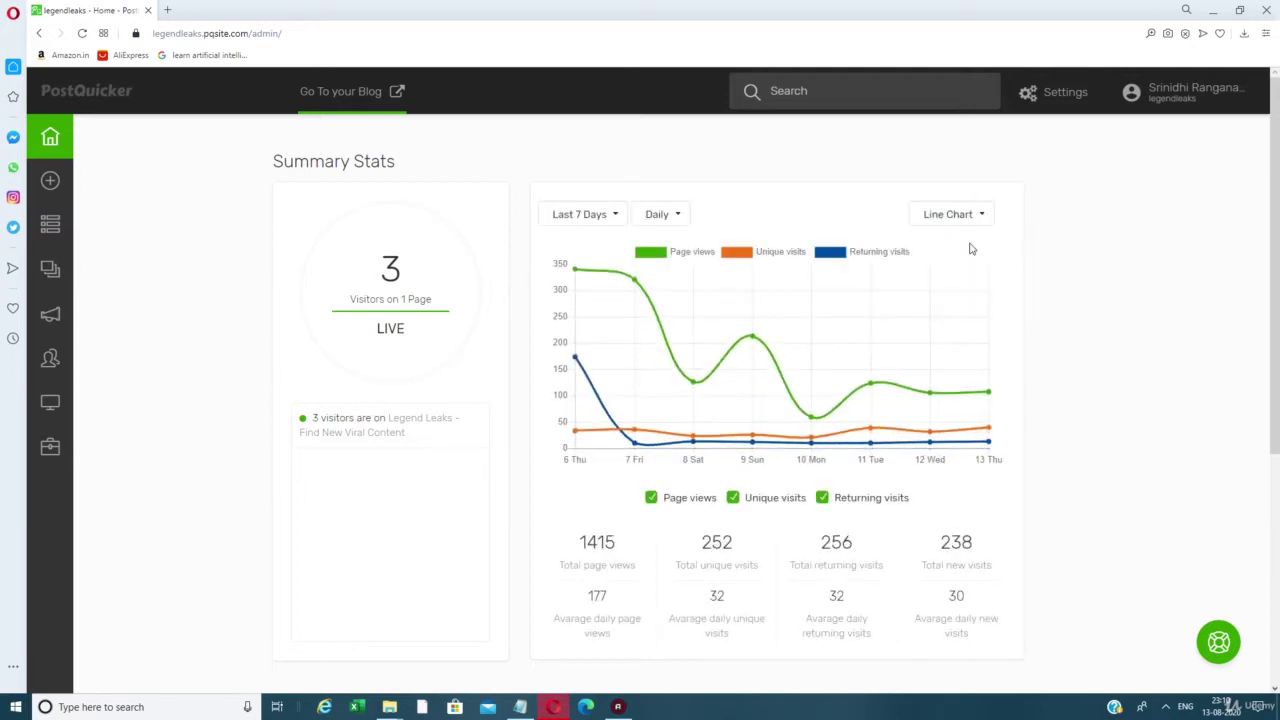
{"action": "left_click", "coordinate": [968, 216]}
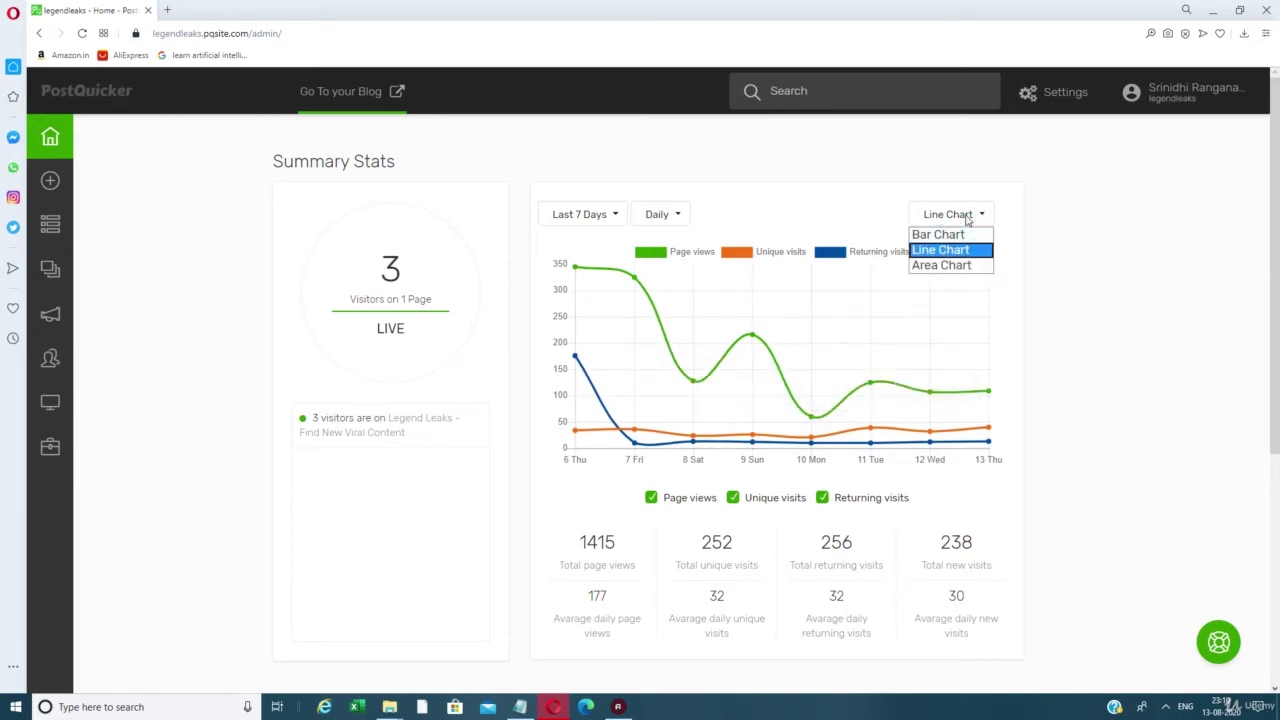
{"action": "left_click", "coordinate": [967, 268]}
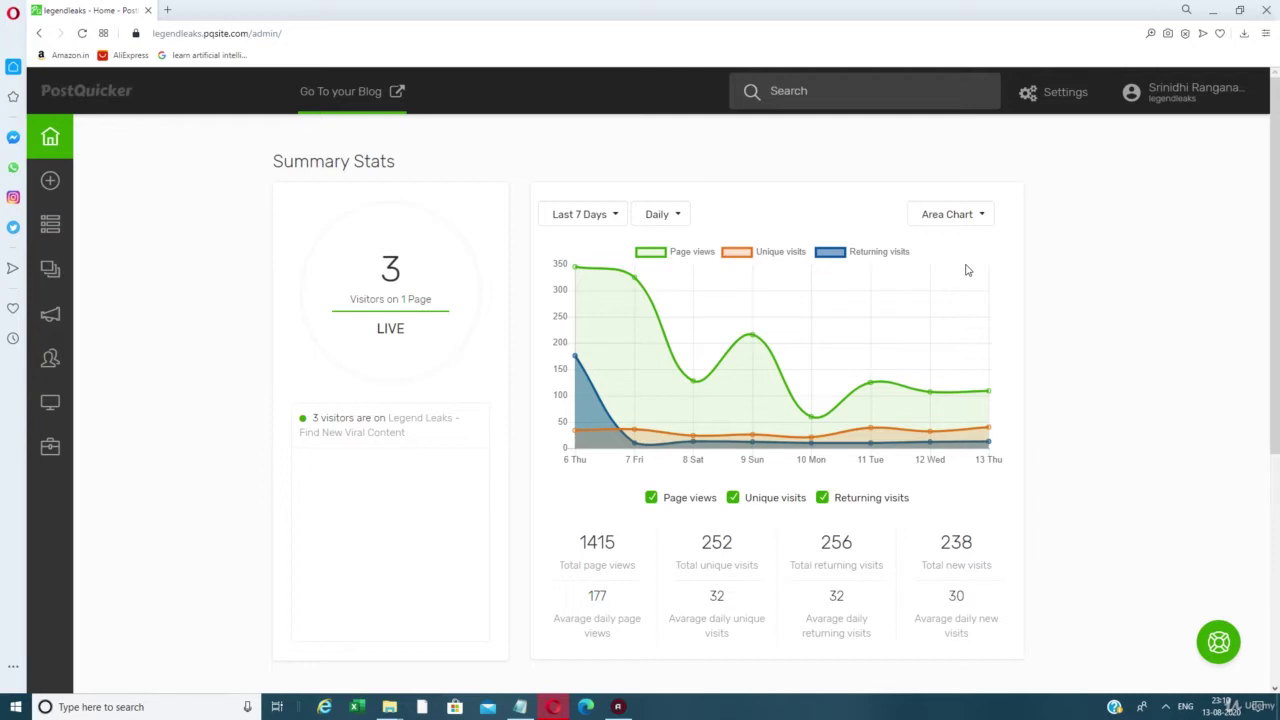
{"action": "mouse_move", "coordinate": [52, 183]}
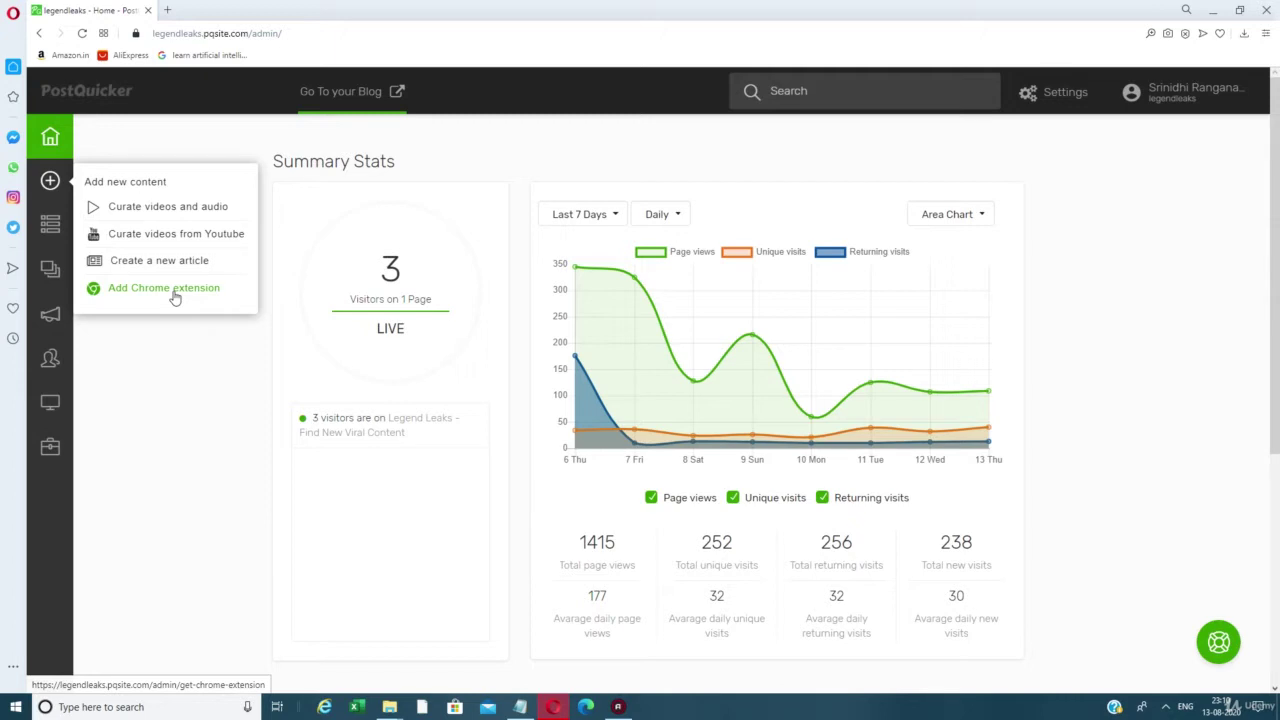
Choose 'Curate videos and audio' from the Add new content menu.
{"action": "left_click", "coordinate": [165, 207]}
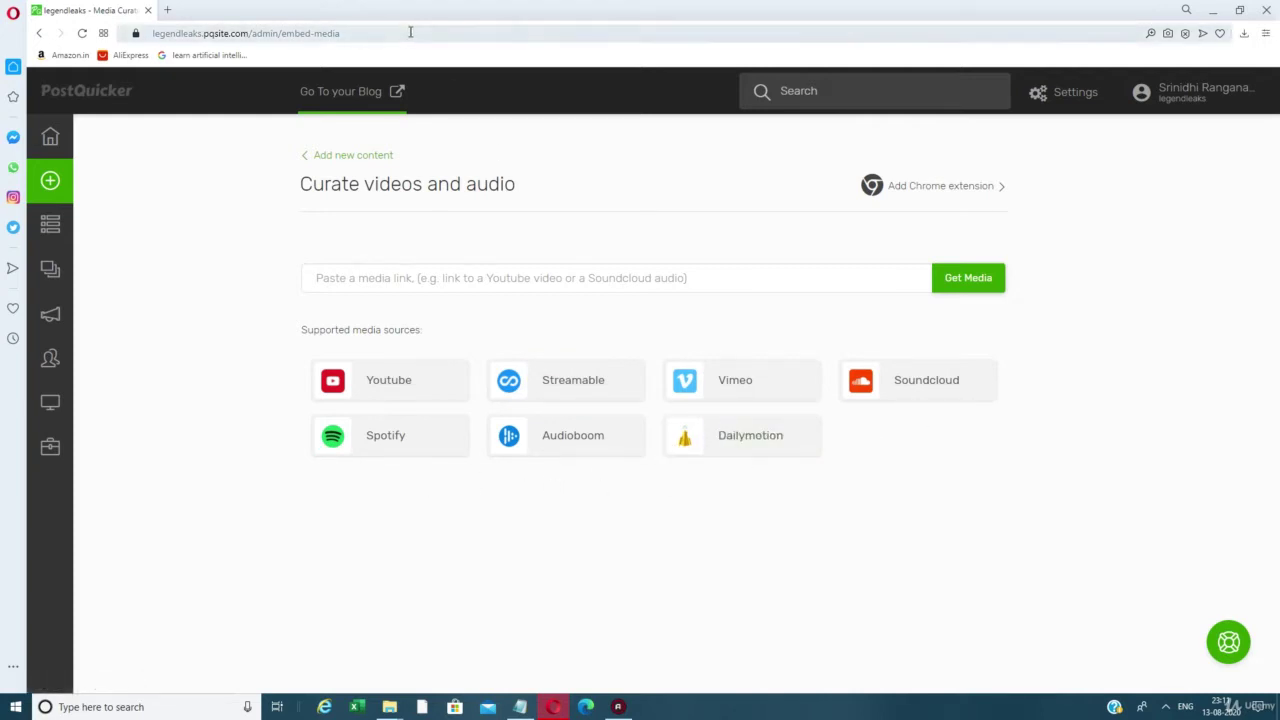
In a new tab, go to YouTube and search for 'firstlookai'.
{"action": "left_click", "coordinate": [167, 9]}
{"action": "type", "text": "youtube"}
{"action": "key", "text": "Return"}
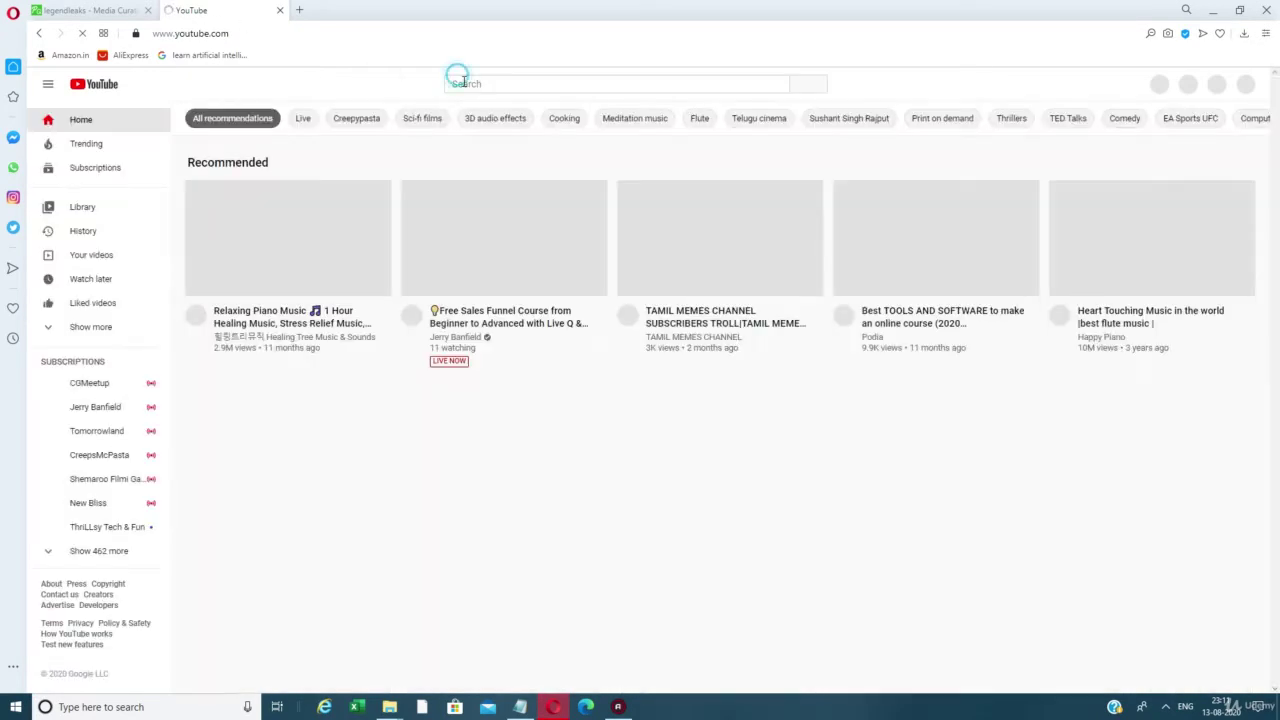
{"action": "left_click", "coordinate": [463, 83]}
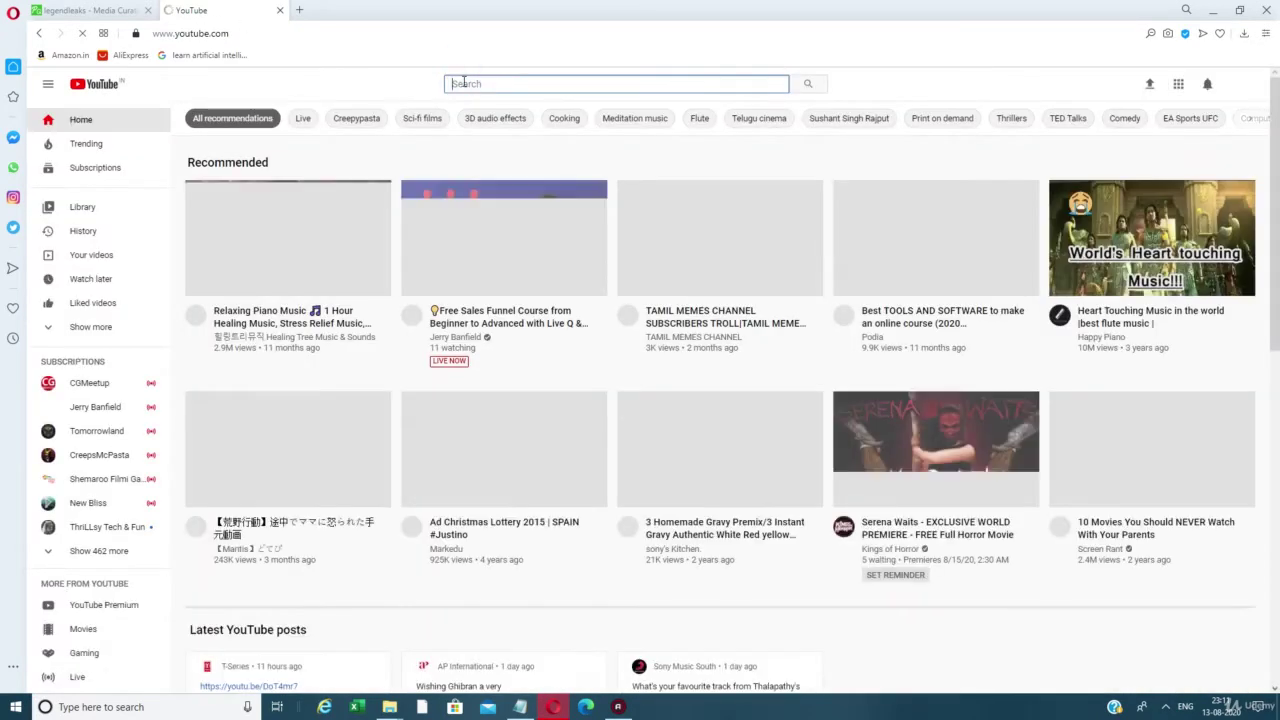
{"action": "type", "text": "firstlookai"}
{"action": "key", "text": "Return"}
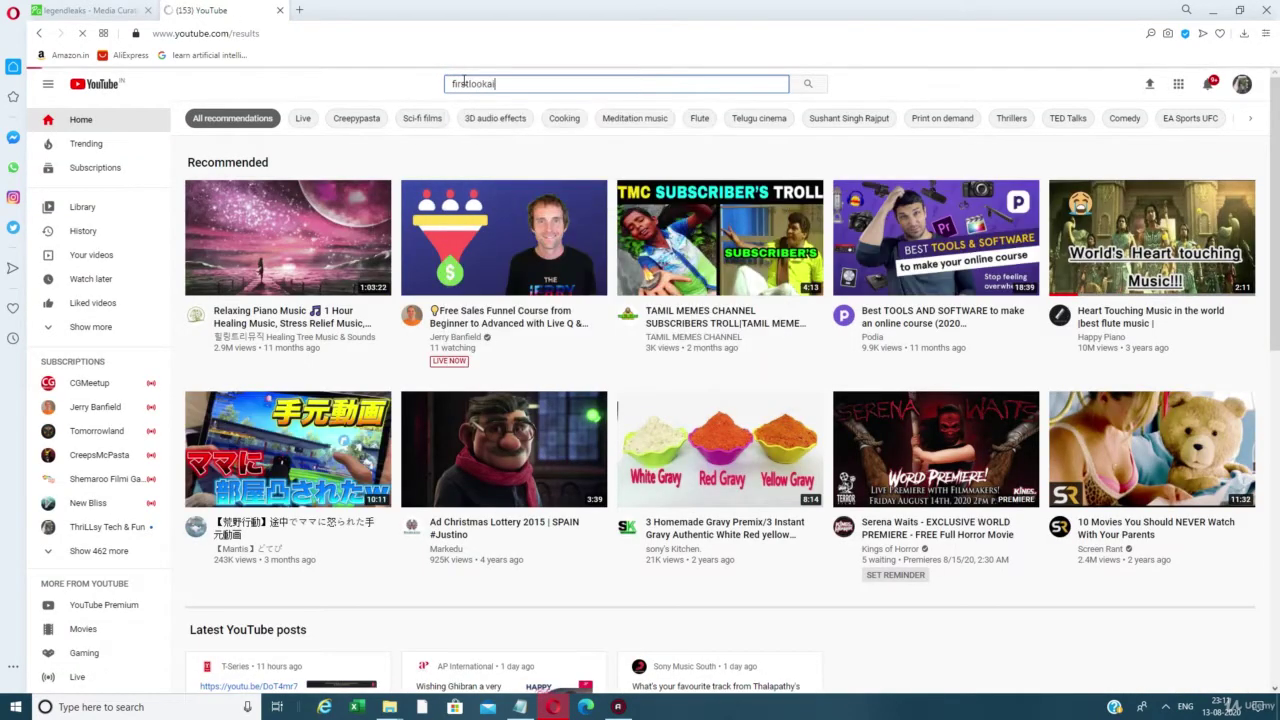
Copy the Closer 3D CGI Music Video's link and return to PostQuicker's media link field.
{"action": "scroll", "coordinate": [793, 448], "scroll_direction": "down", "scroll_amount": 2}
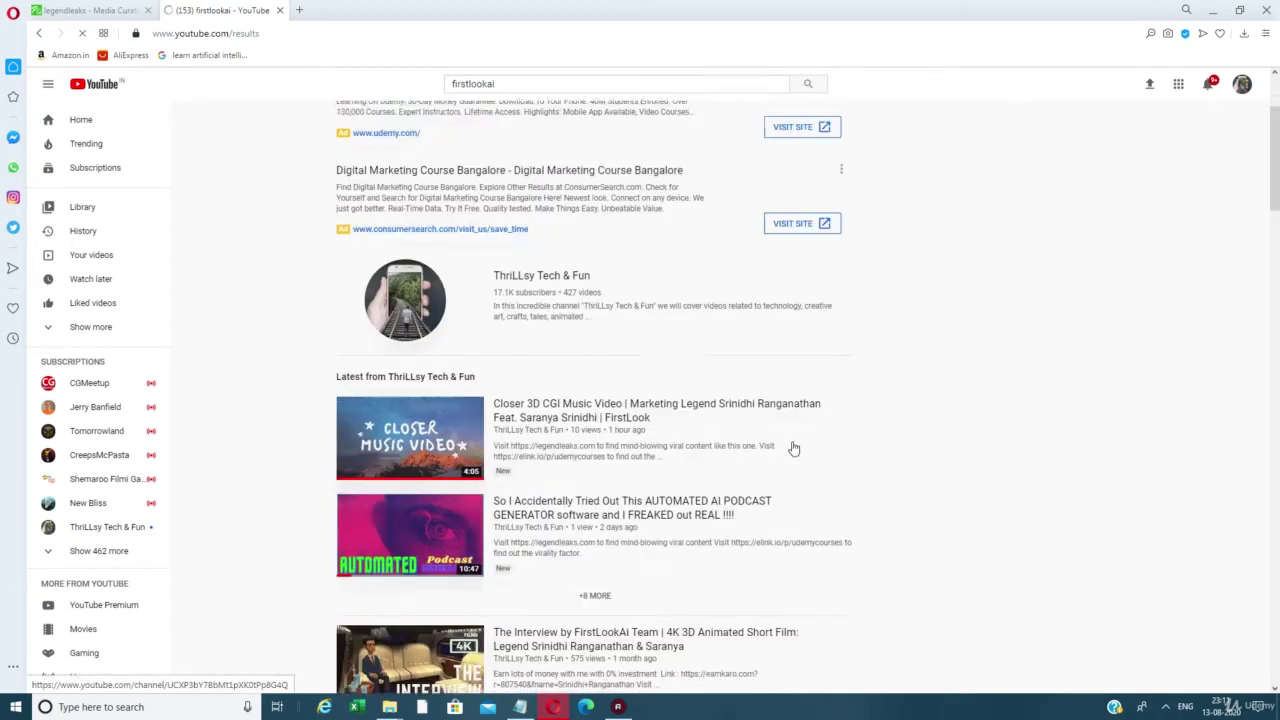
{"action": "mouse_move", "coordinate": [829, 429]}
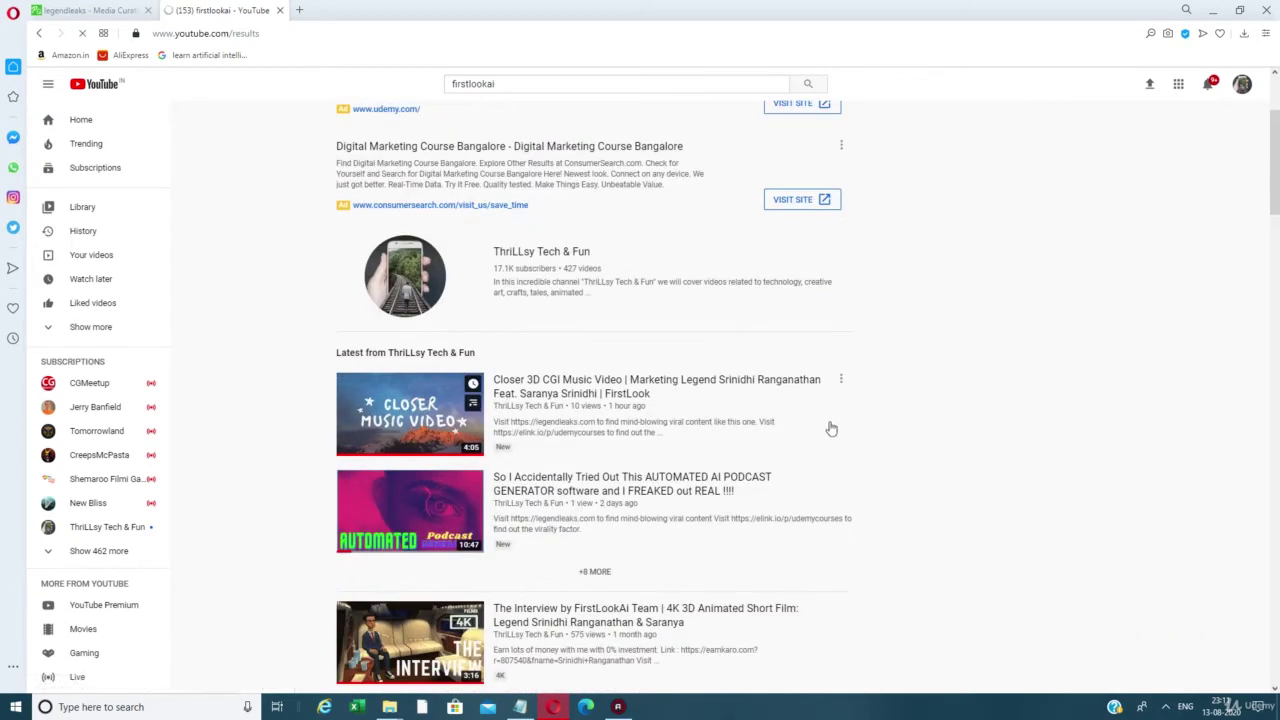
{"action": "right_click", "coordinate": [788, 382]}
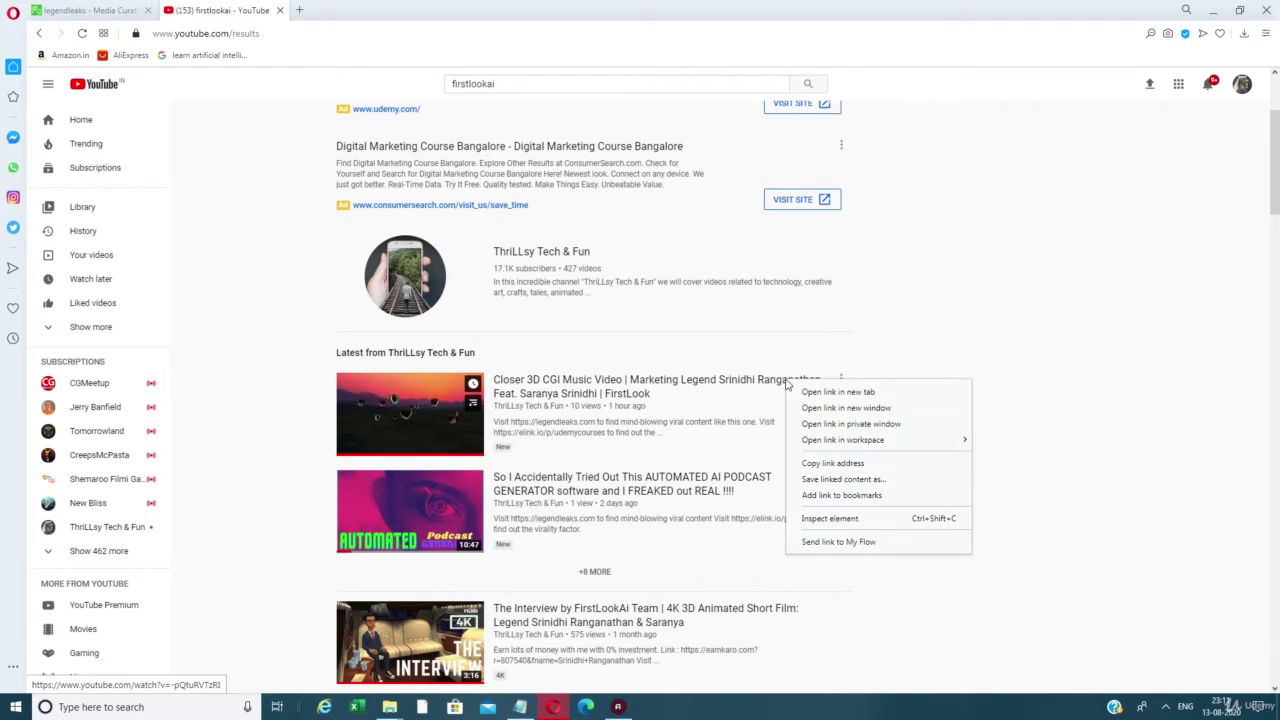
{"action": "left_click", "coordinate": [855, 466]}
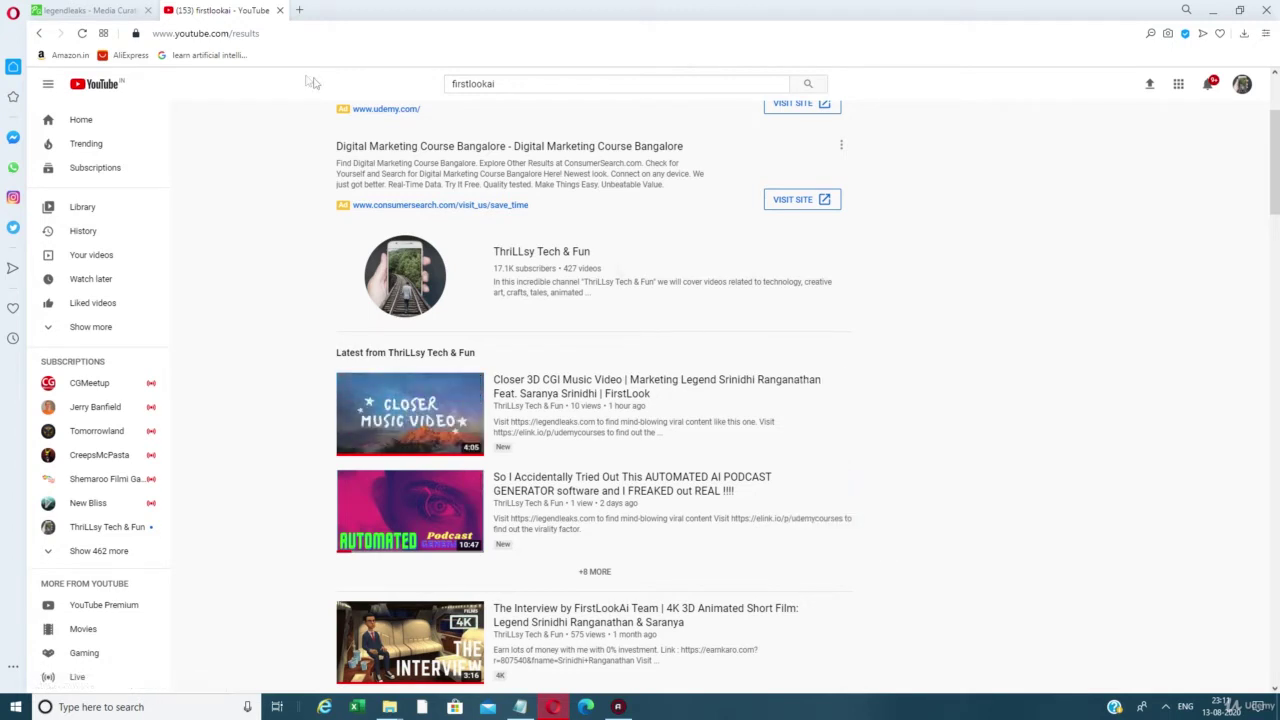
{"action": "left_click", "coordinate": [120, 10]}
{"action": "left_click", "coordinate": [440, 265]}
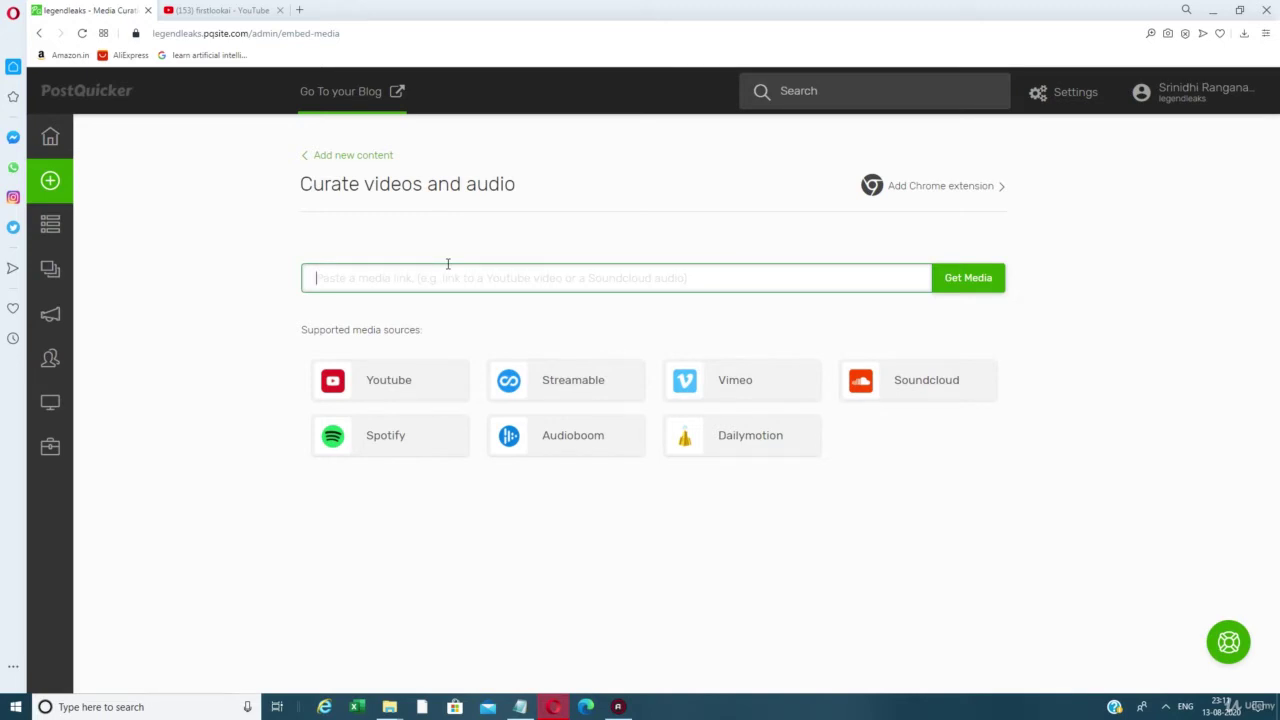
Paste the Closer video link to fetch it, check the 'media already exists' notice, and go back.
{"action": "key", "text": "ctrl+v"}
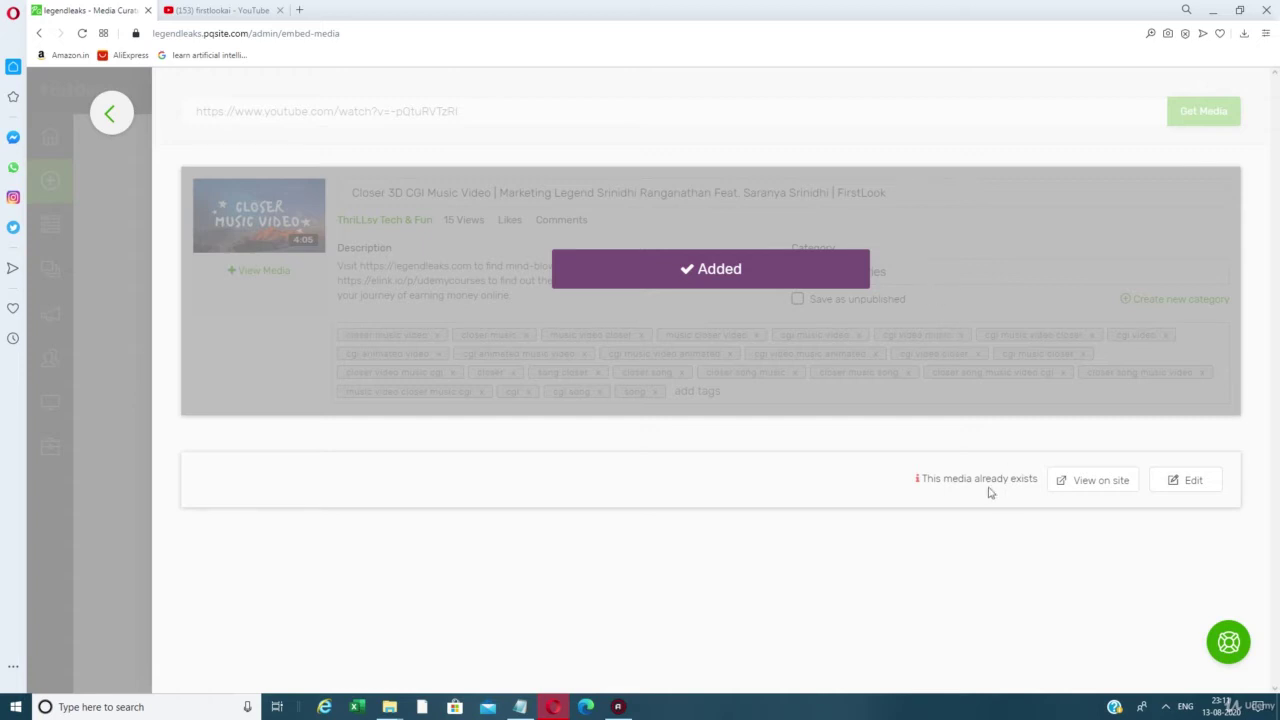
{"action": "left_click_drag", "start_coordinate": [926, 479], "coordinate": [1030, 478]}
{"action": "left_click", "coordinate": [1038, 520]}
{"action": "left_click_drag", "start_coordinate": [924, 480], "coordinate": [1008, 480]}
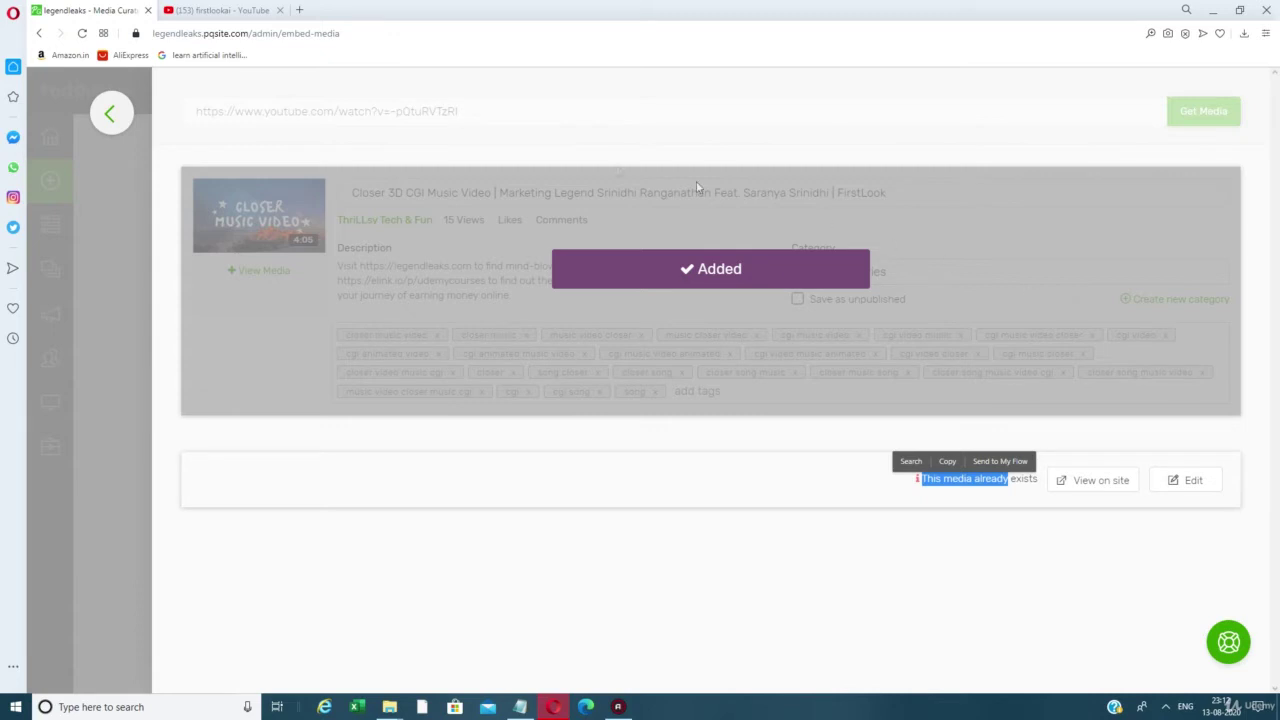
{"action": "left_click", "coordinate": [112, 114]}
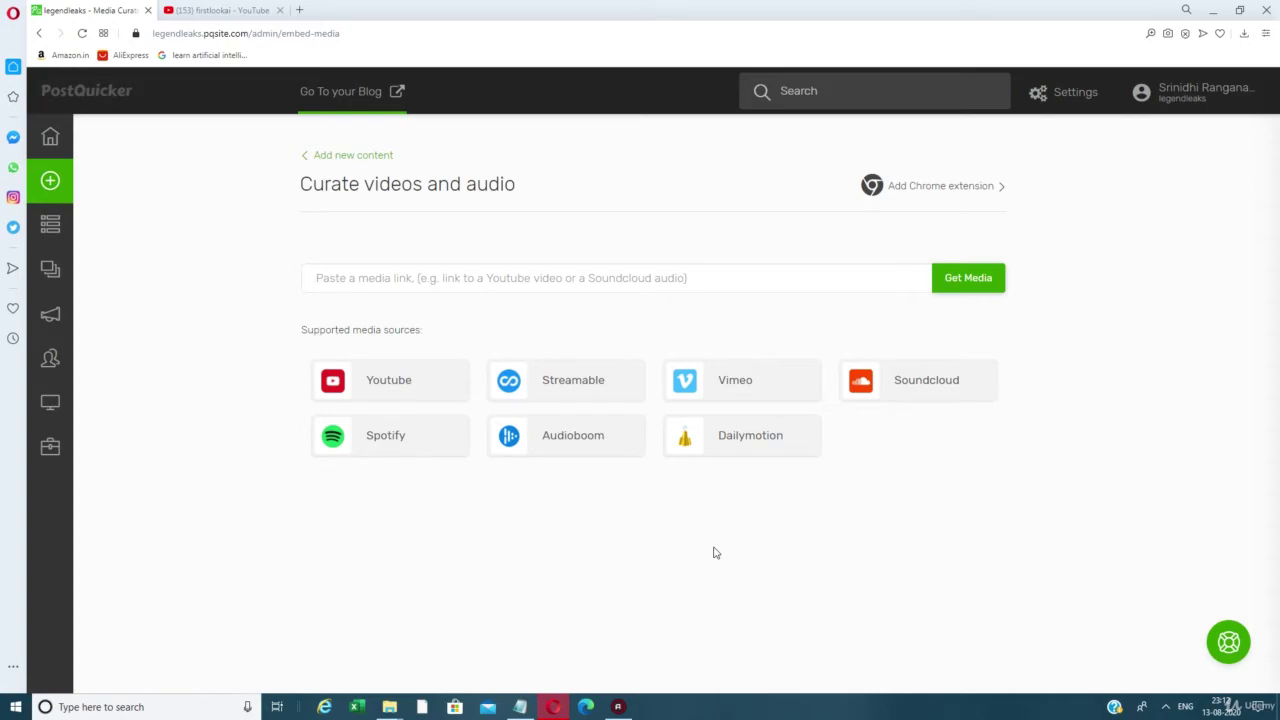
Copy The Interview 4K short film's link from the firstlookai results and return to PostQuicker.
{"action": "left_click", "coordinate": [230, 10]}
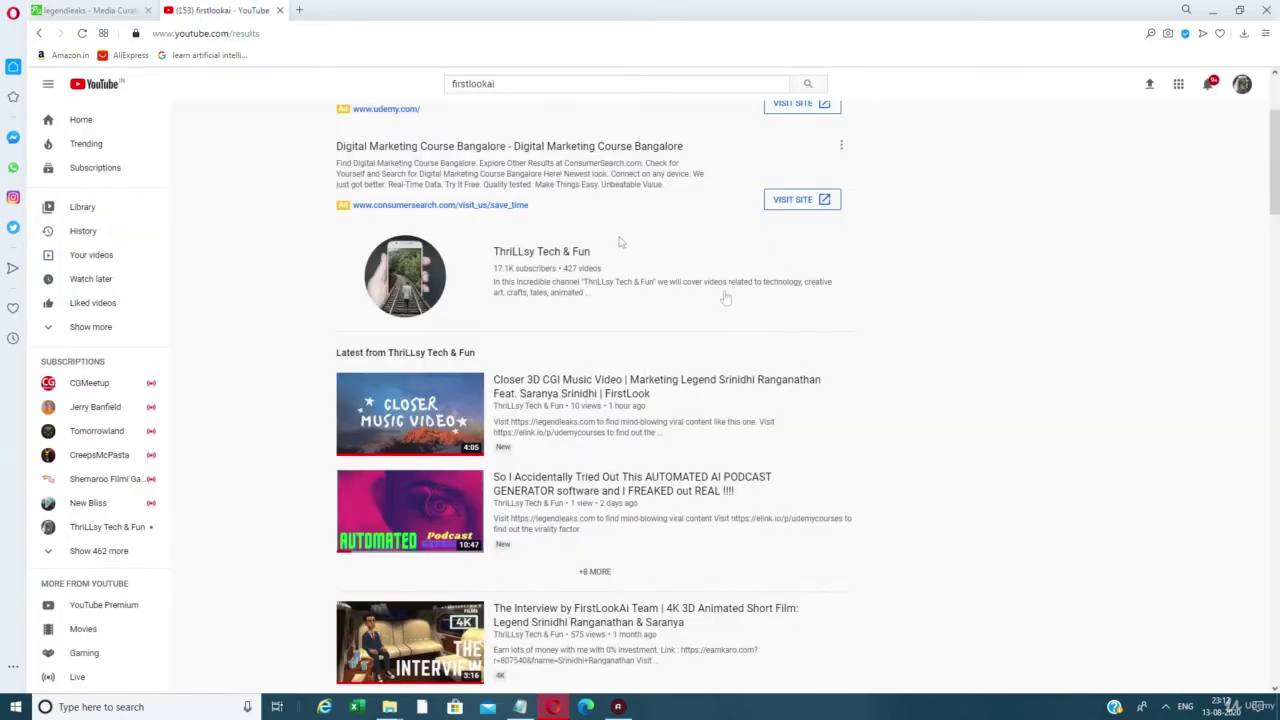
{"action": "scroll", "coordinate": [958, 478], "scroll_direction": "down", "scroll_amount": 5}
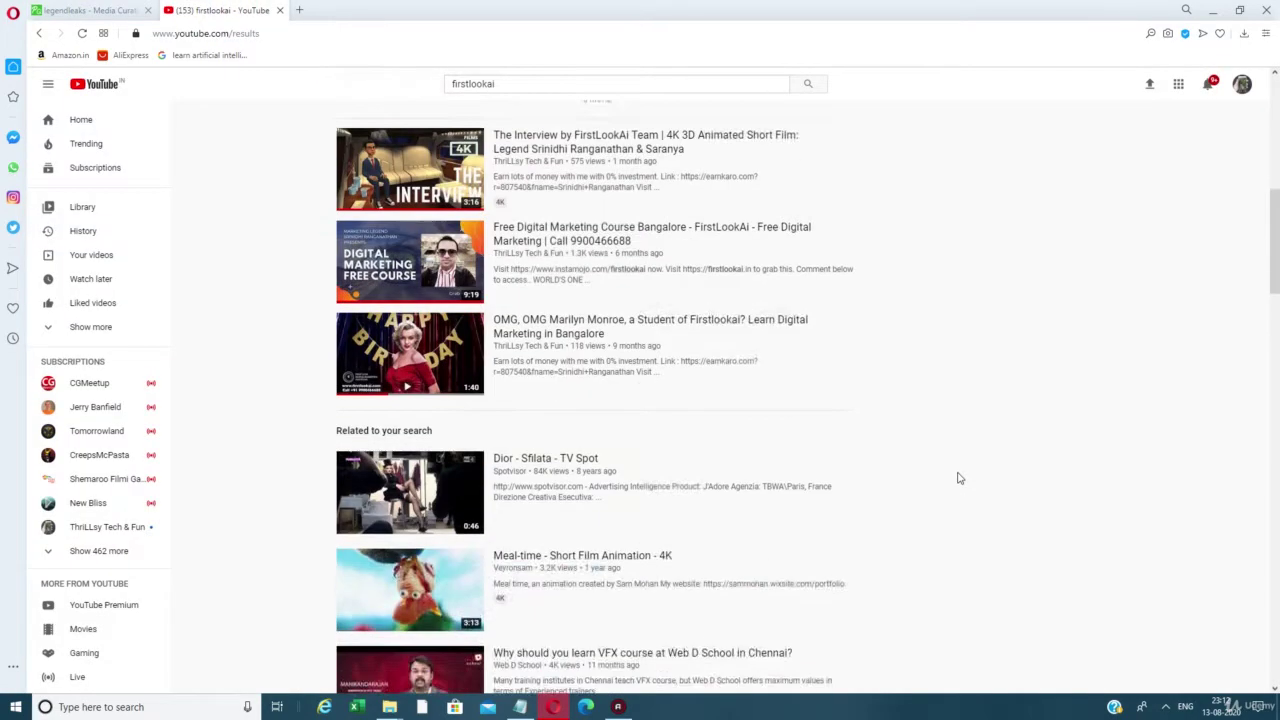
{"action": "scroll", "coordinate": [958, 478], "scroll_direction": "up", "scroll_amount": 4}
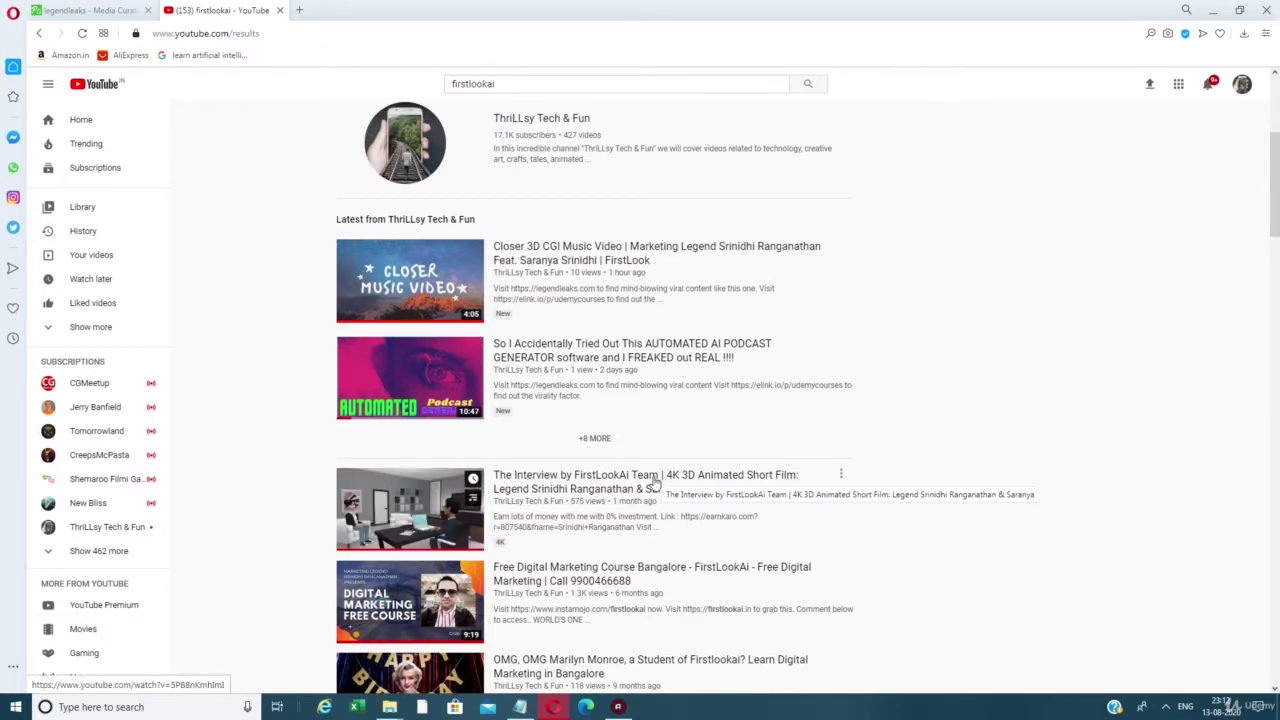
{"action": "right_click", "coordinate": [656, 482]}
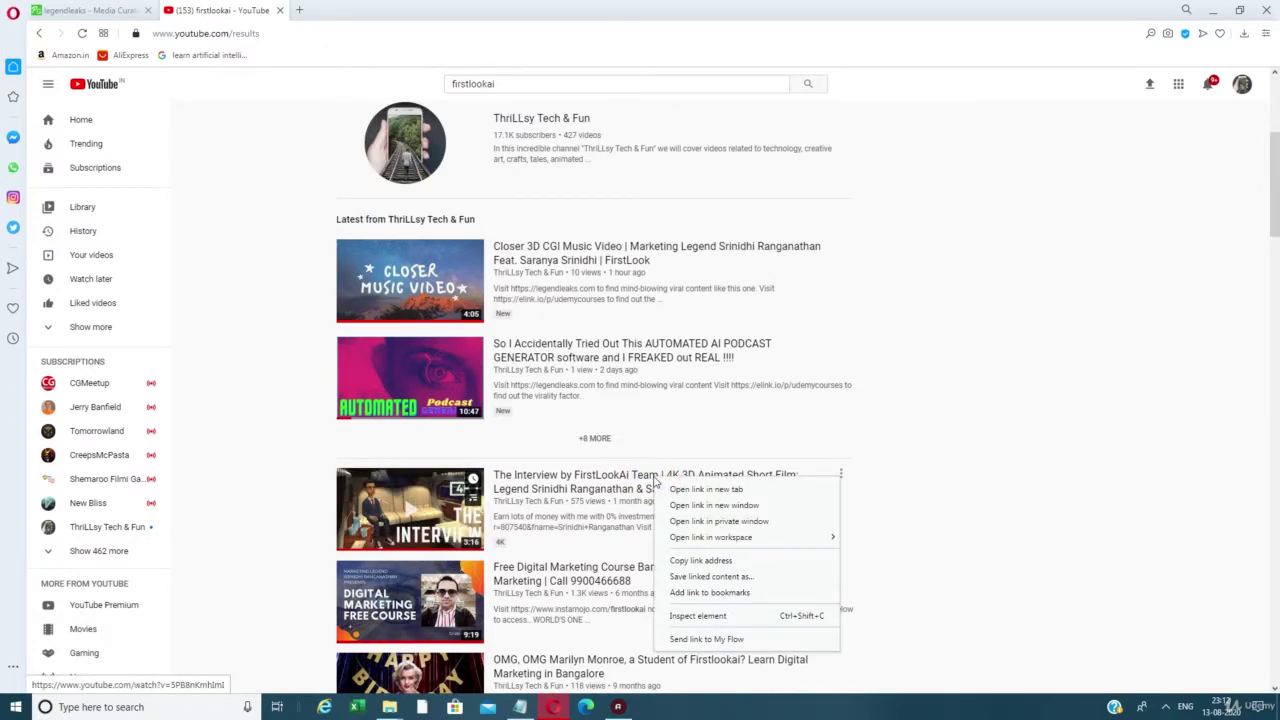
{"action": "left_click", "coordinate": [730, 563]}
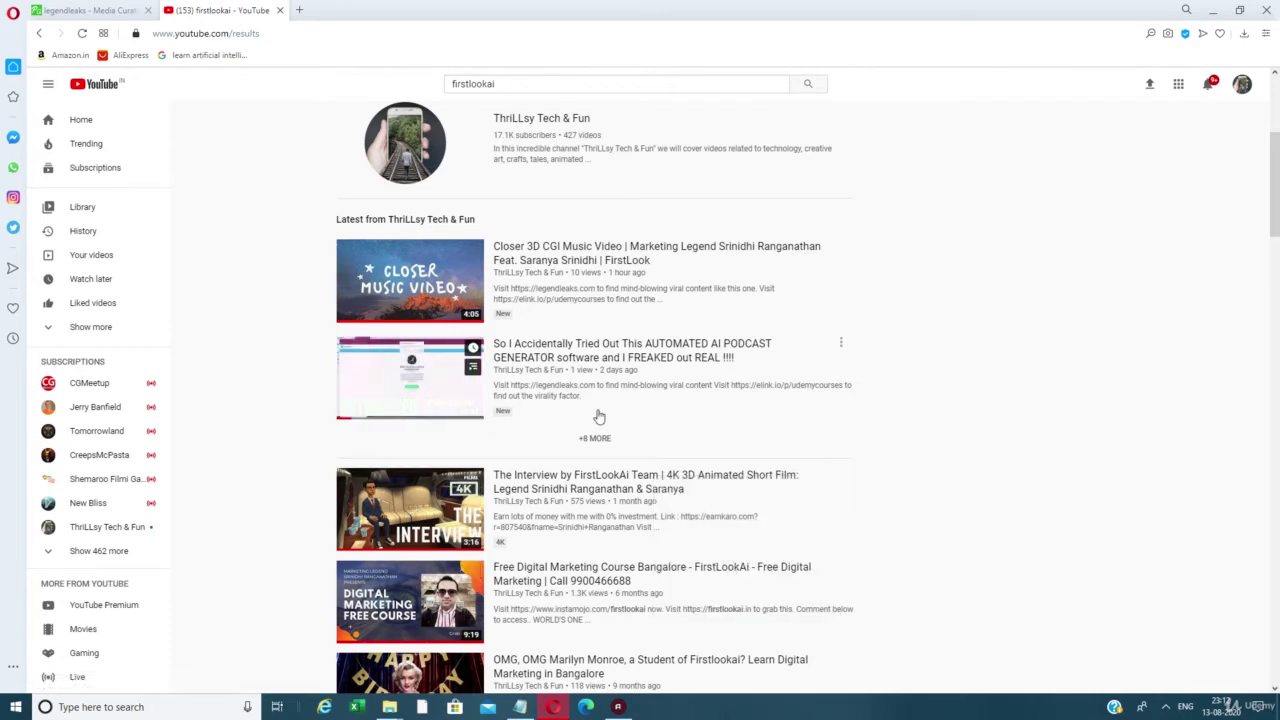
{"action": "scroll", "coordinate": [554, 234], "scroll_direction": "up", "scroll_amount": 3}
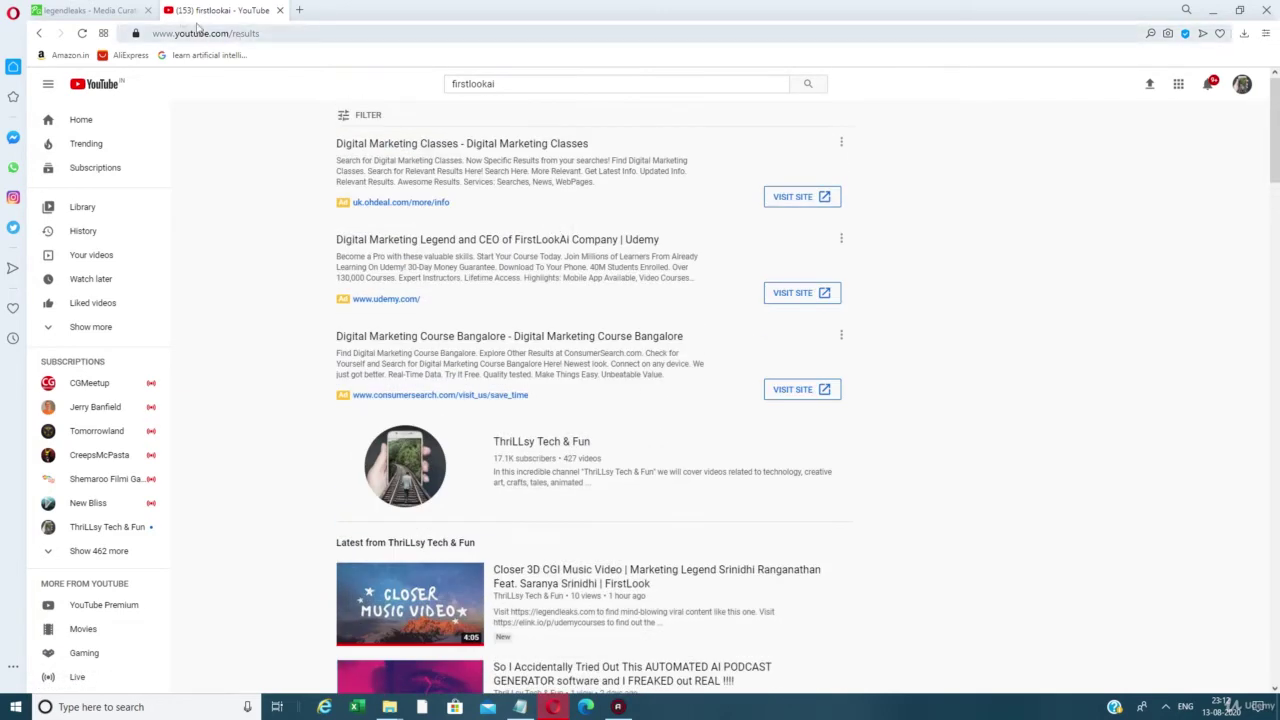
{"action": "left_click", "coordinate": [120, 10]}
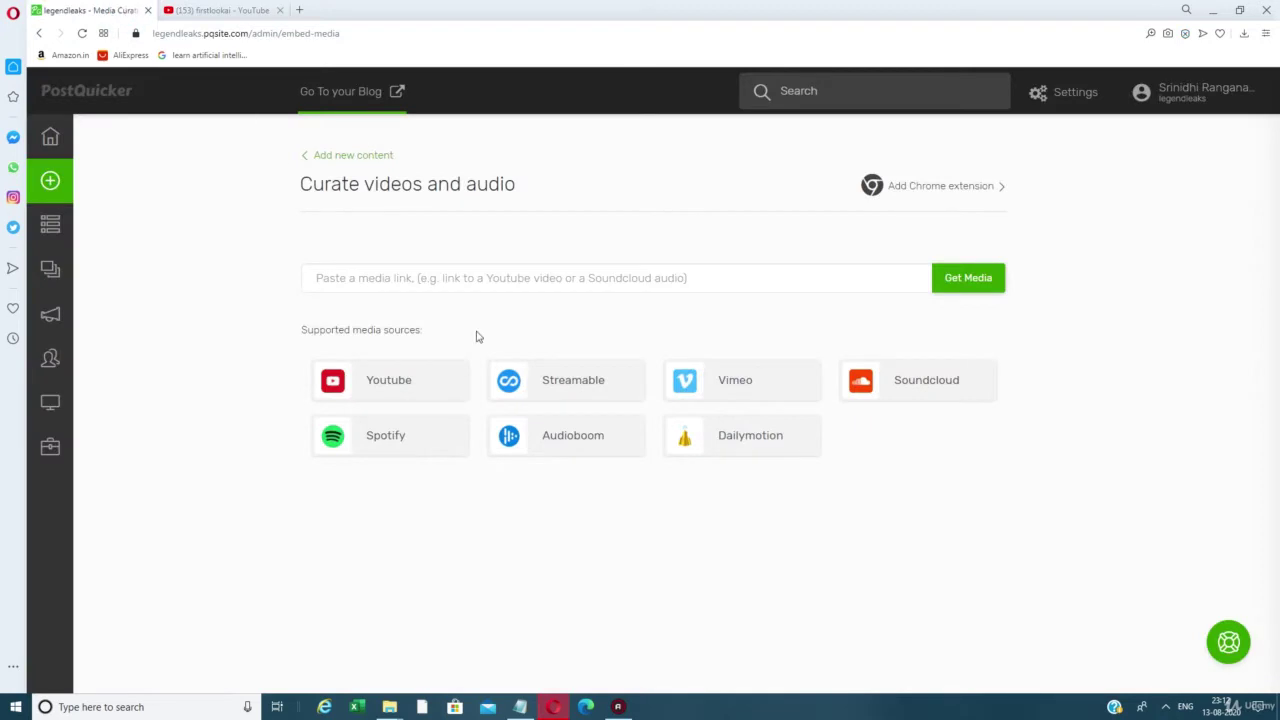
Paste The Interview video link into the media field to fetch it, then go back.
{"action": "left_click", "coordinate": [478, 278]}
{"action": "key", "text": "ctrl+v"}
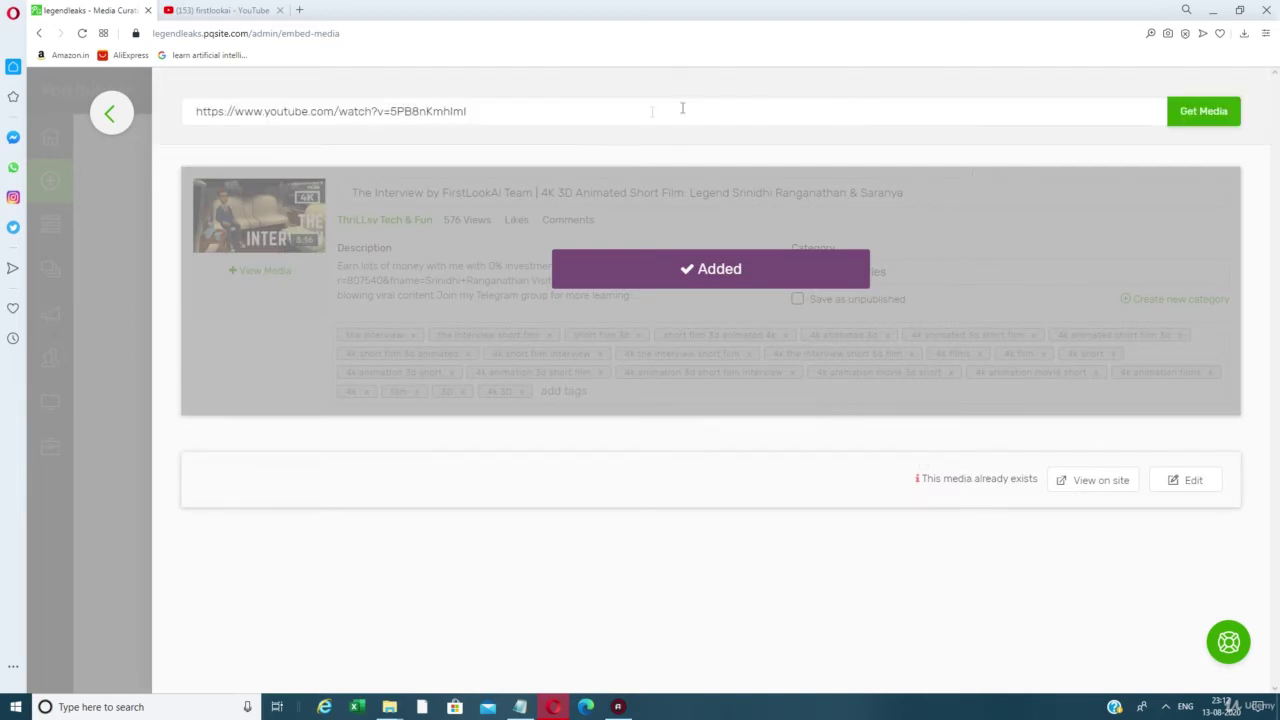
{"action": "left_click", "coordinate": [121, 124]}
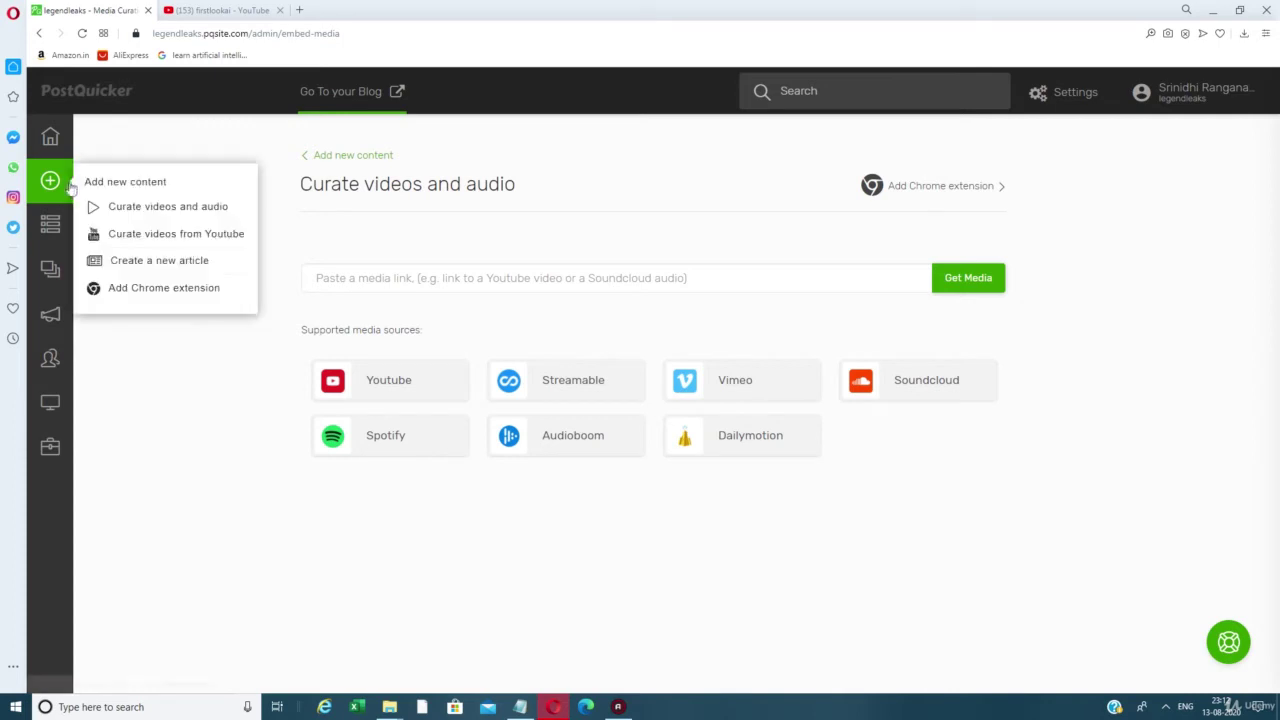
Open 'Curate videos from Youtube' from the Add content menu and switch to YouTube.
{"action": "mouse_move", "coordinate": [62, 186]}
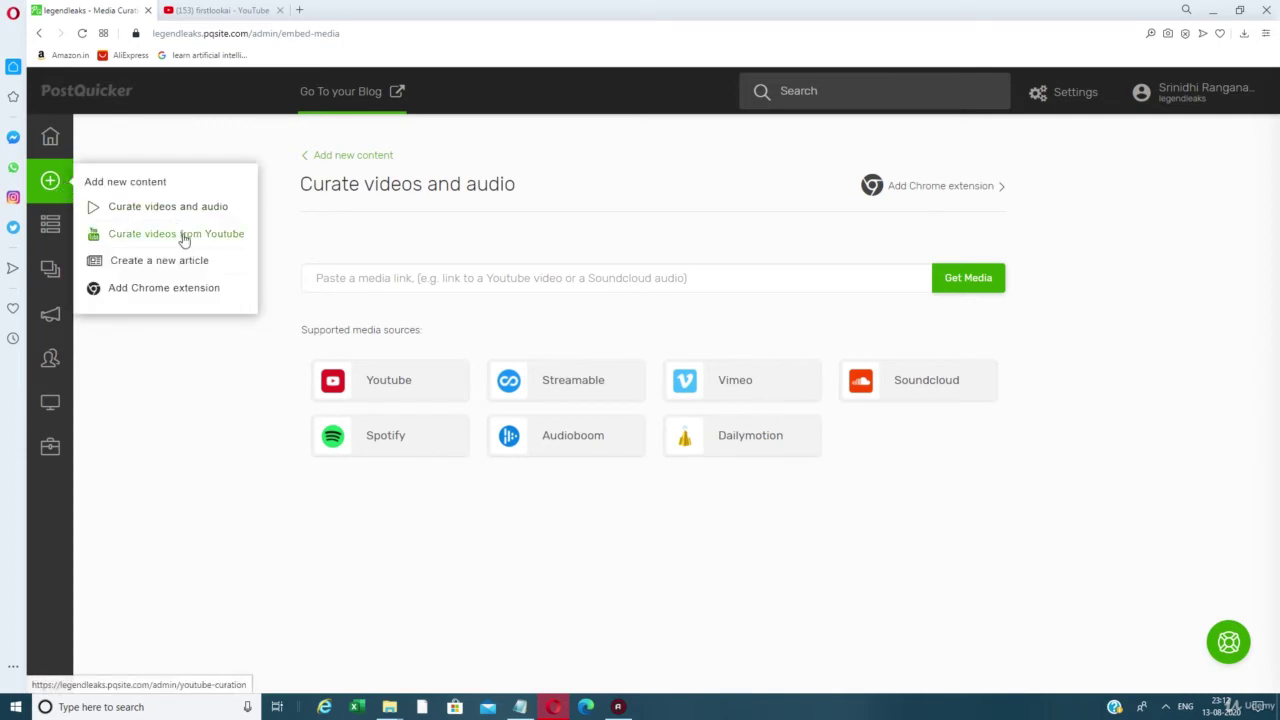
{"action": "left_click", "coordinate": [185, 236]}
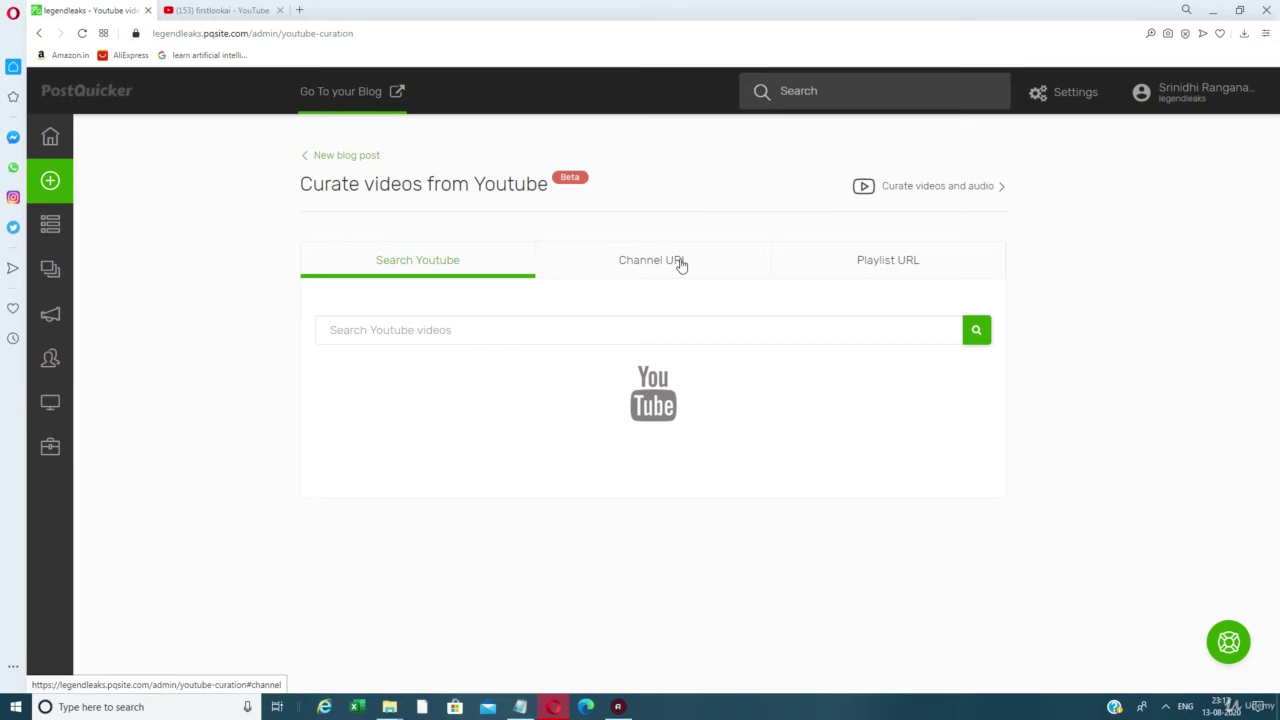
{"action": "left_click", "coordinate": [200, 12]}
Search YouTube for 'growth hacking exposed', correcting the misspelled query.
{"action": "double_click", "coordinate": [543, 85]}
{"action": "type", "text": "gro"}
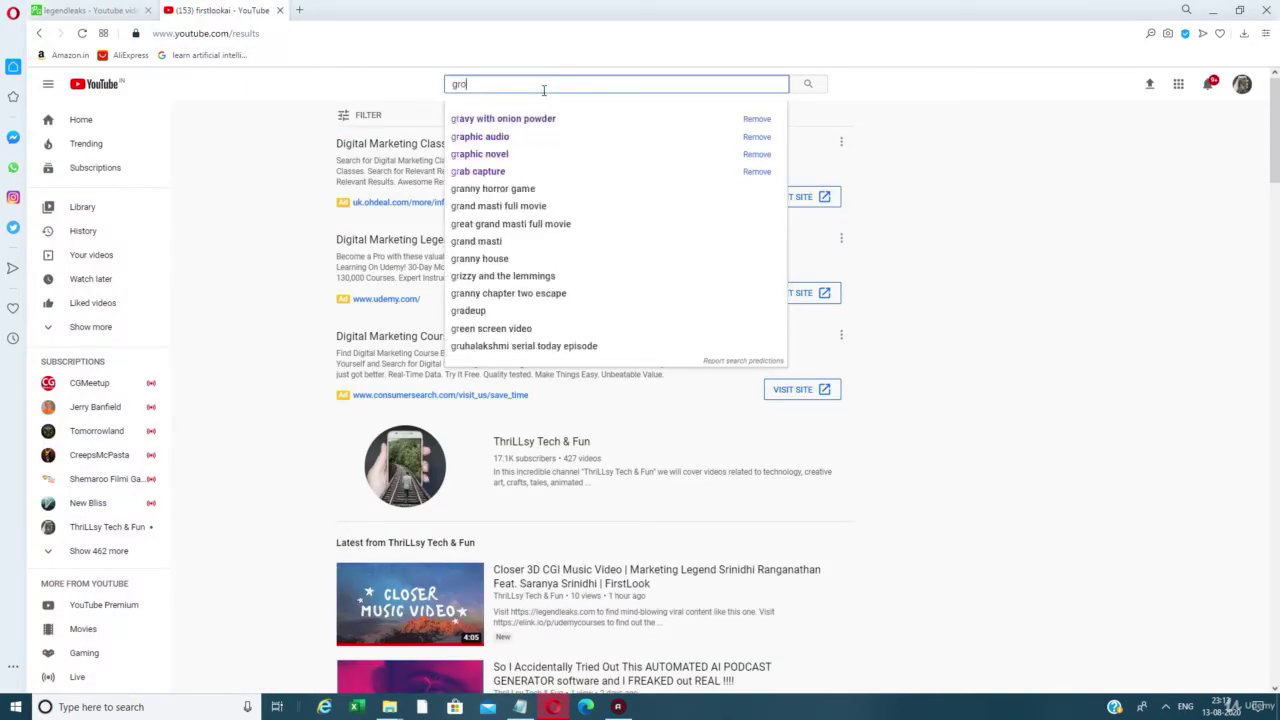
{"action": "type", "text": "wthhacking exp"}
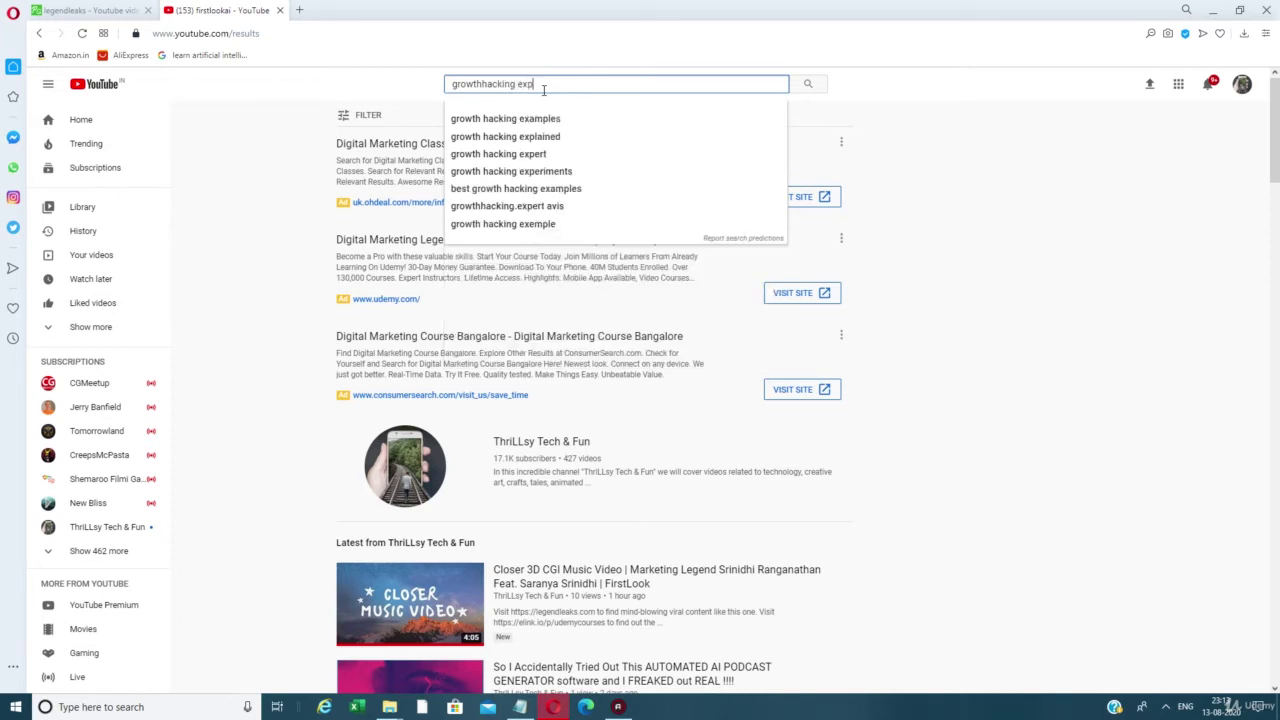
{"action": "type", "text": "osedsed"}
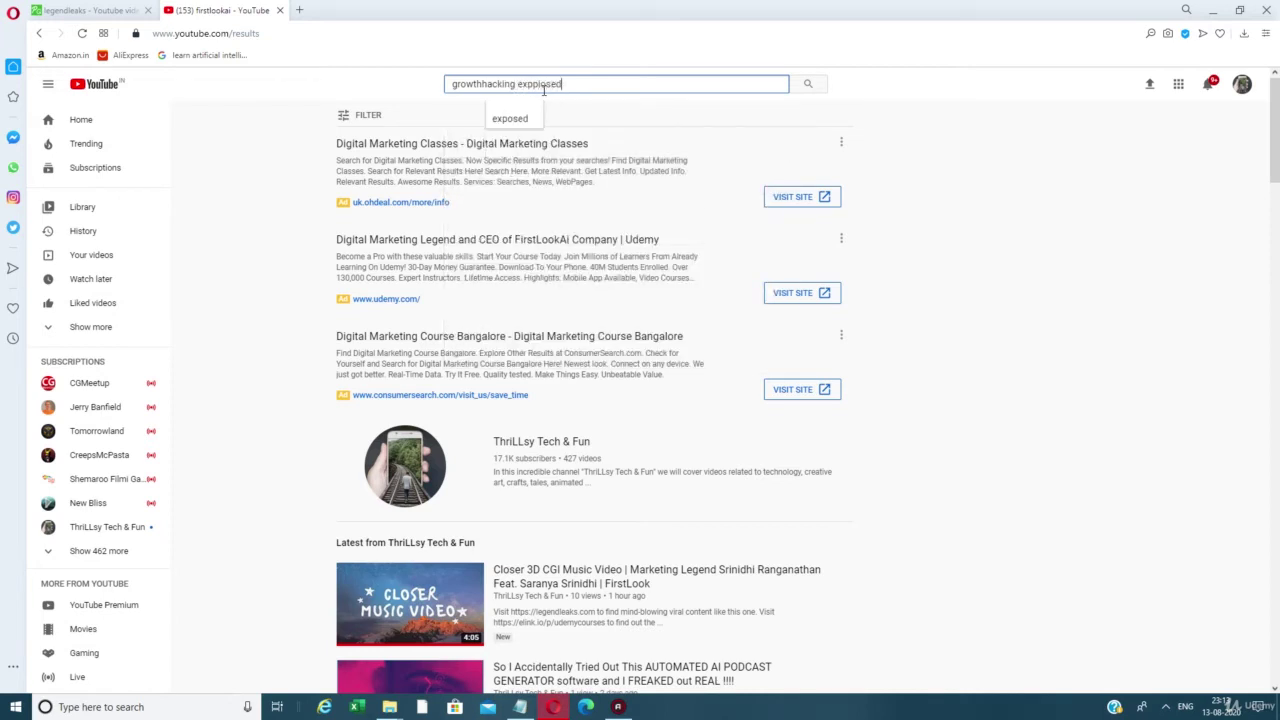
{"action": "key", "text": "BackSpace"}
{"action": "key", "text": "BackSpace"}
{"action": "key", "text": "BackSpace"}
{"action": "key", "text": "BackSpace"}
{"action": "key", "text": "BackSpace"}
{"action": "key", "text": "BackSpace"}
{"action": "key", "text": "BackSpace"}
{"action": "key", "text": "BackSpace"}
{"action": "key", "text": "BackSpace"}
{"action": "key", "text": "BackSpace"}
{"action": "key", "text": "BackSpace"}
{"action": "key", "text": "BackSpace"}
{"action": "key", "text": "BackSpace"}
{"action": "key", "text": "BackSpace"}
{"action": "key", "text": "BackSpace"}
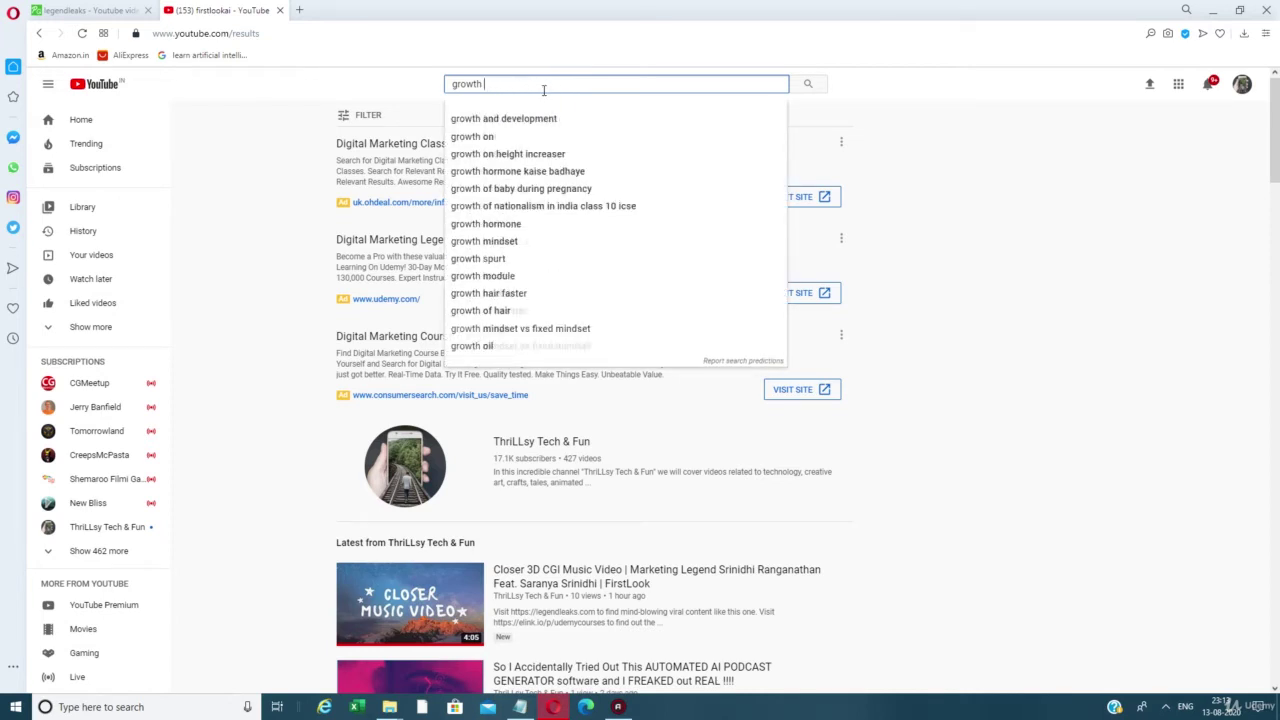
{"action": "type", "text": "hacking exposed"}
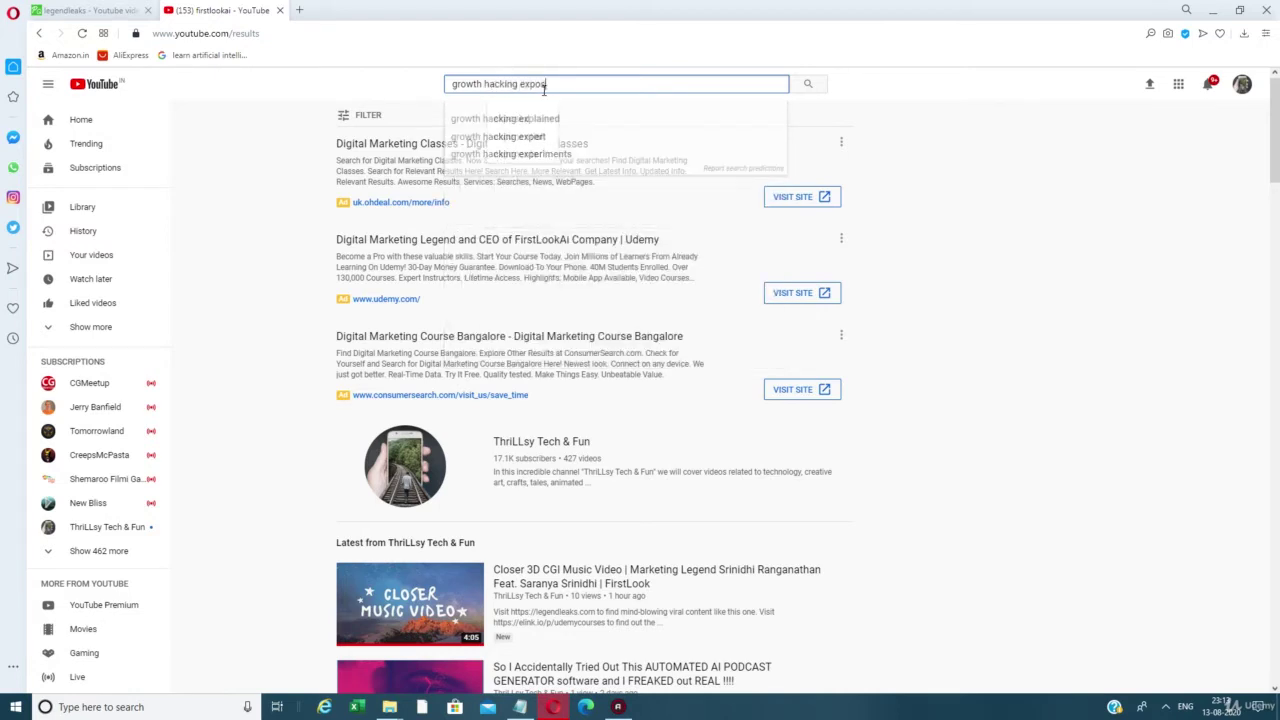
{"action": "key", "text": "Return"}
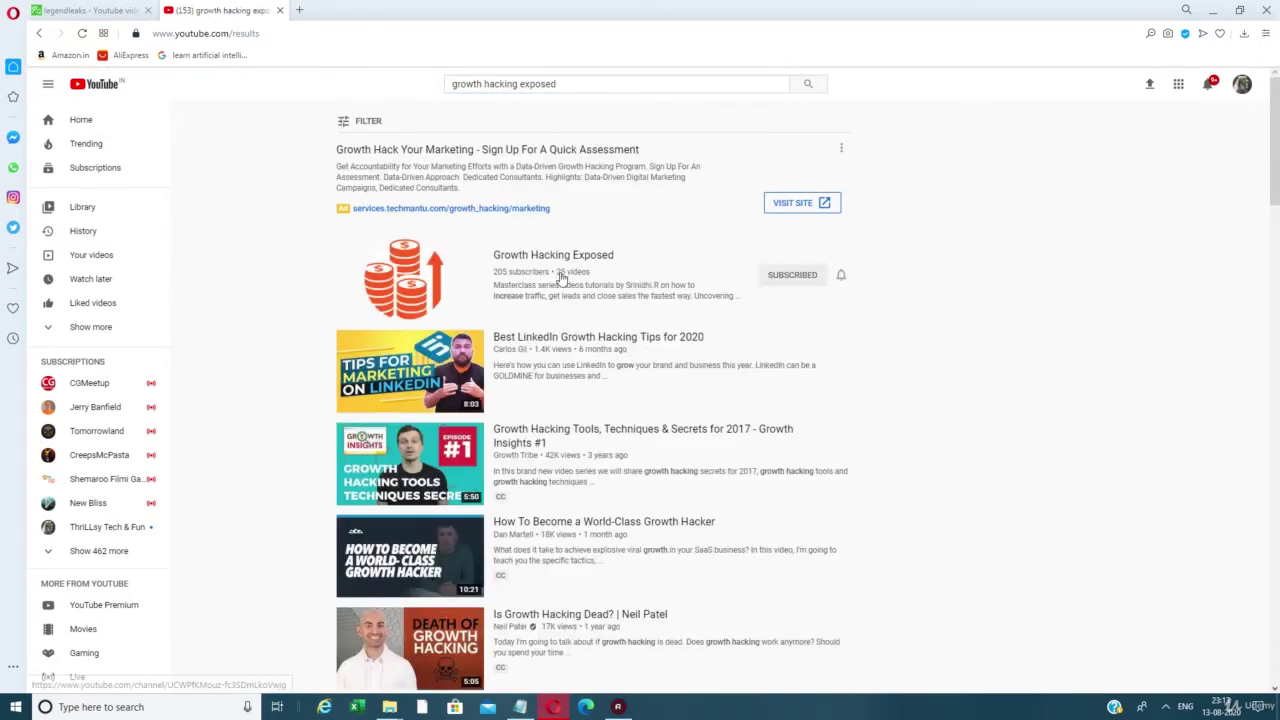
Copy the Growth Hacking Exposed channel link and set PostQuicker to curate by Channel URL.
{"action": "right_click", "coordinate": [562, 258]}
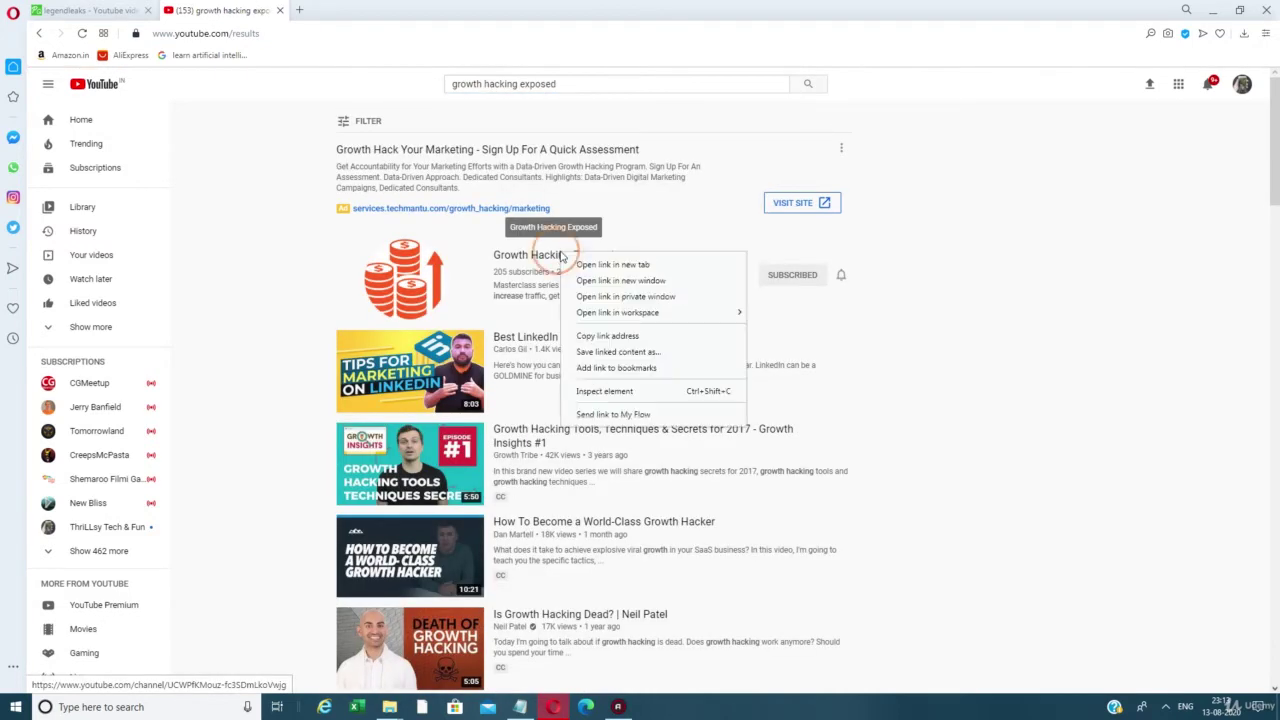
{"action": "left_click", "coordinate": [612, 337]}
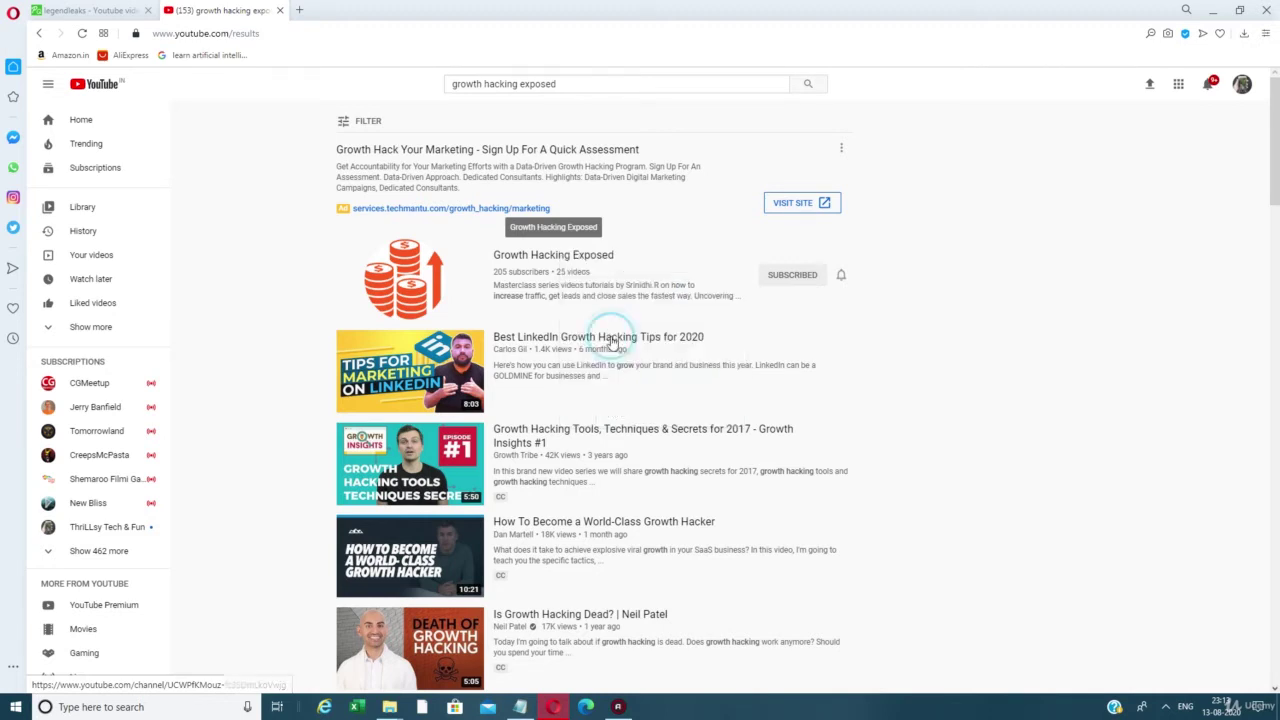
{"action": "left_click", "coordinate": [110, 10]}
{"action": "left_click", "coordinate": [660, 262]}
Paste the Growth Hacking Exposed channel URL, fetch its videos, and browse the results.
{"action": "left_click", "coordinate": [697, 323]}
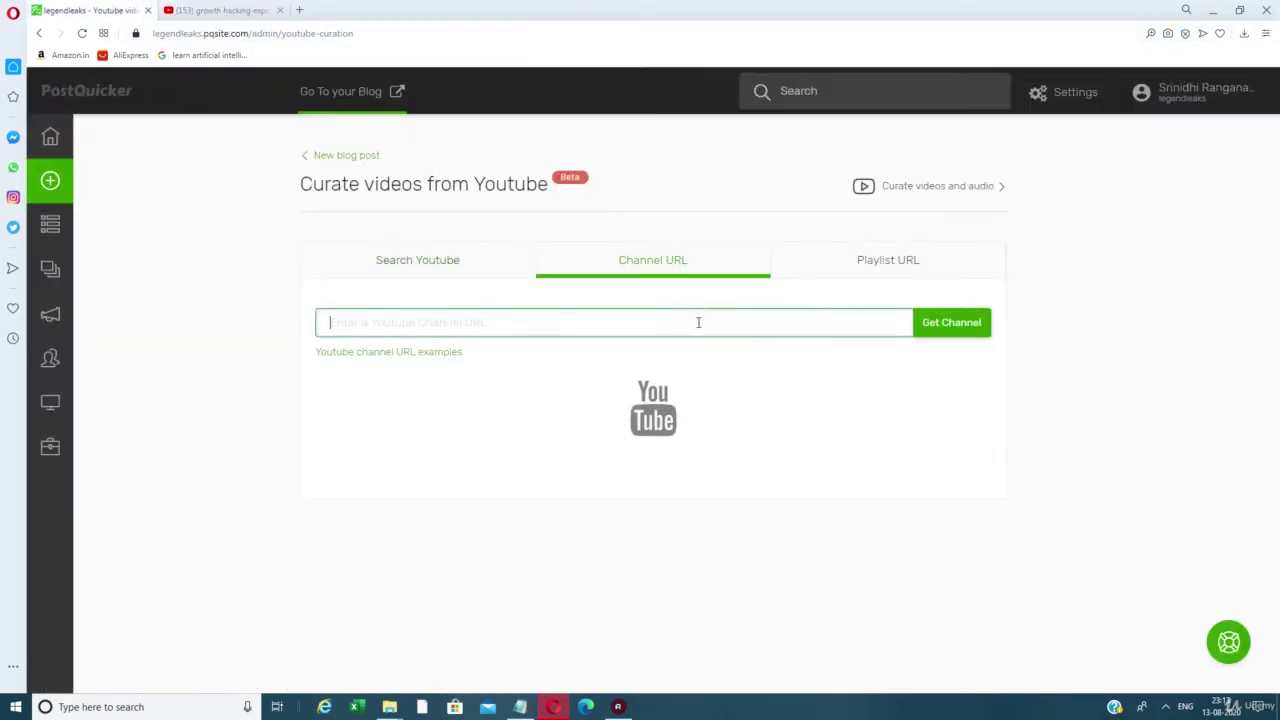
{"action": "key", "text": "ctrl+v"}
{"action": "left_click", "coordinate": [946, 323]}
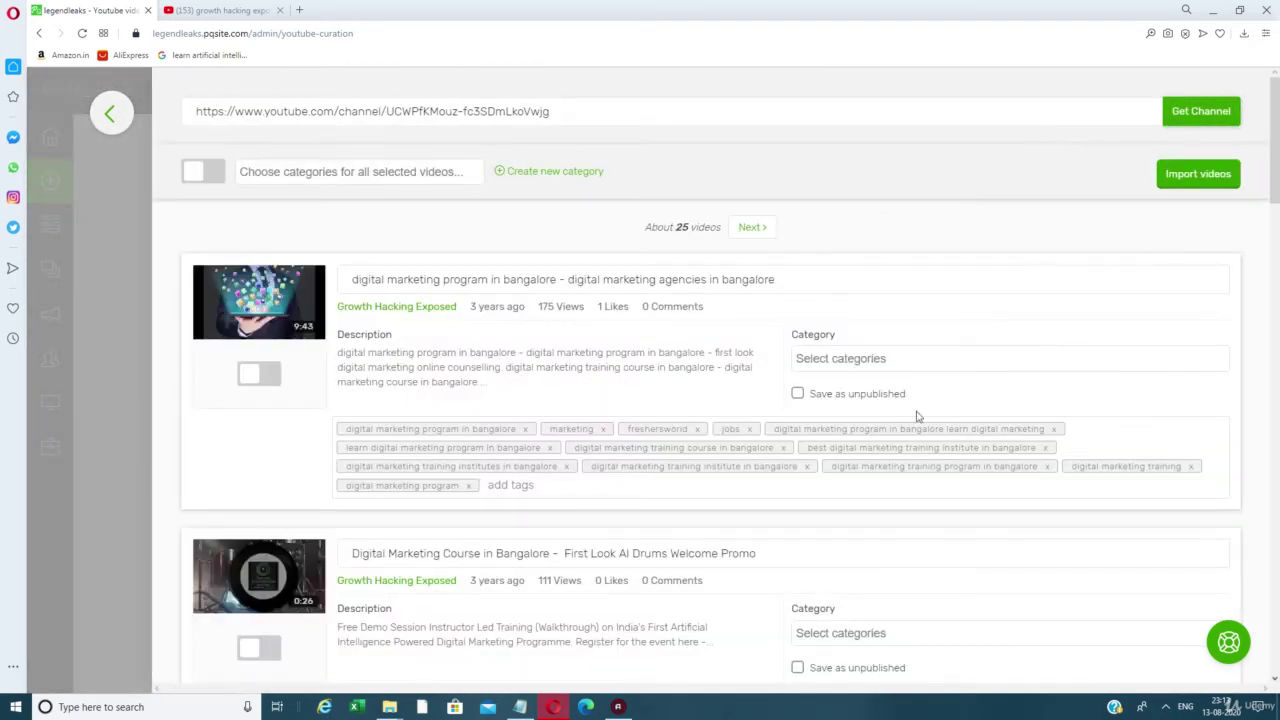
{"action": "scroll", "coordinate": [601, 478], "scroll_direction": "down", "scroll_amount": 4}
{"action": "scroll", "coordinate": [601, 478], "scroll_direction": "down", "scroll_amount": 5}
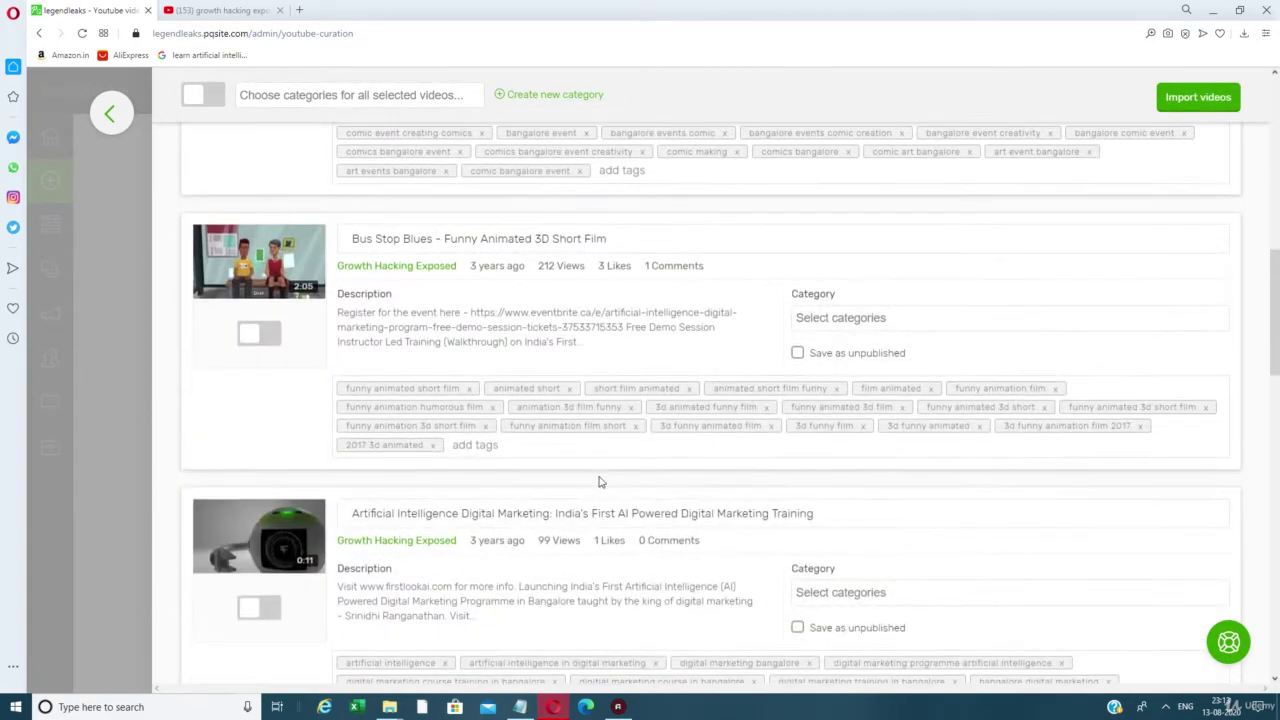
{"action": "scroll", "coordinate": [601, 480], "scroll_direction": "up", "scroll_amount": 9}
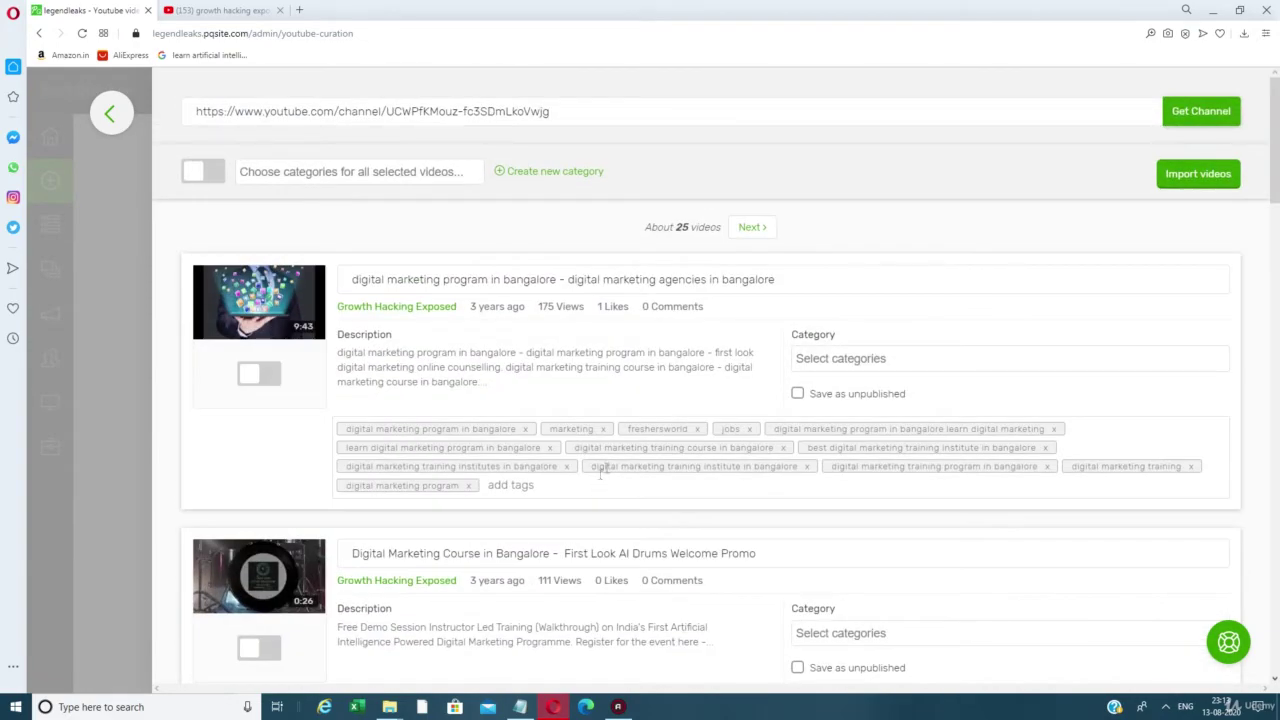
{"action": "left_click_drag", "start_coordinate": [1274, 140], "coordinate": [1240, 96]}
Select all ten channel videos on the first page for import.
{"action": "left_click", "coordinate": [211, 173]}
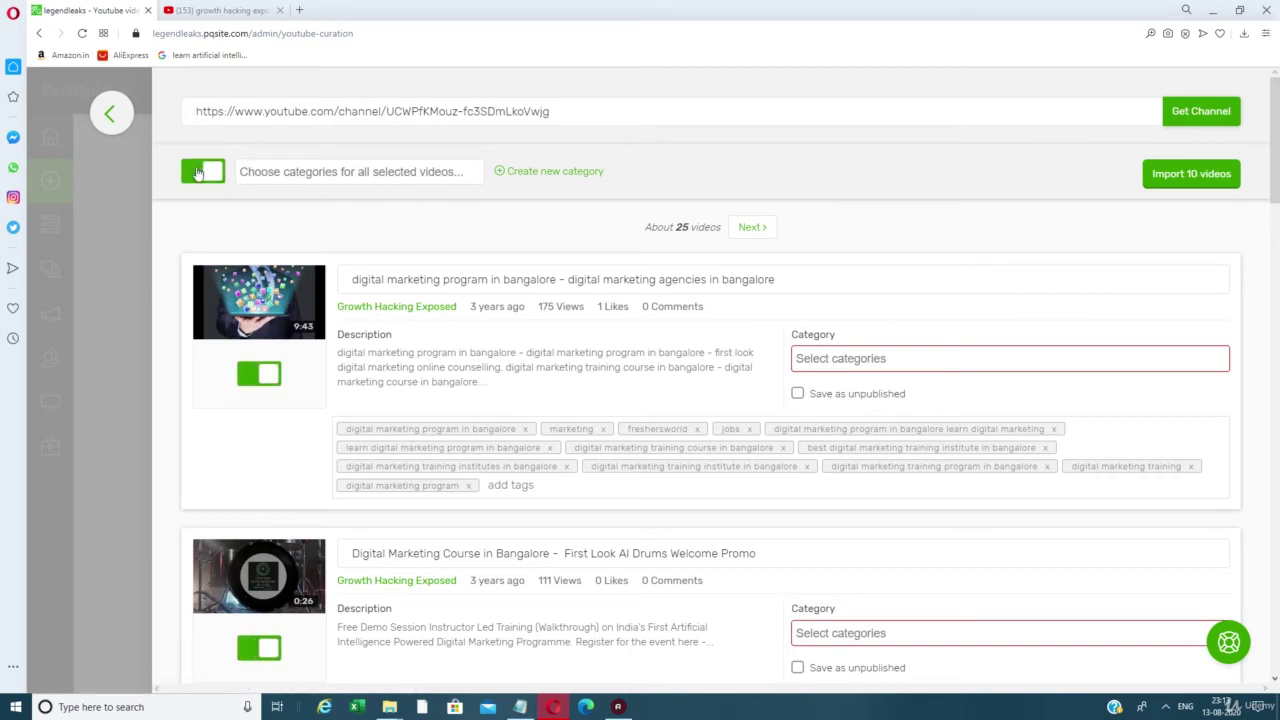
{"action": "left_click", "coordinate": [197, 172]}
{"action": "left_click", "coordinate": [197, 172]}
{"action": "scroll", "coordinate": [343, 503], "scroll_direction": "down", "scroll_amount": 3}
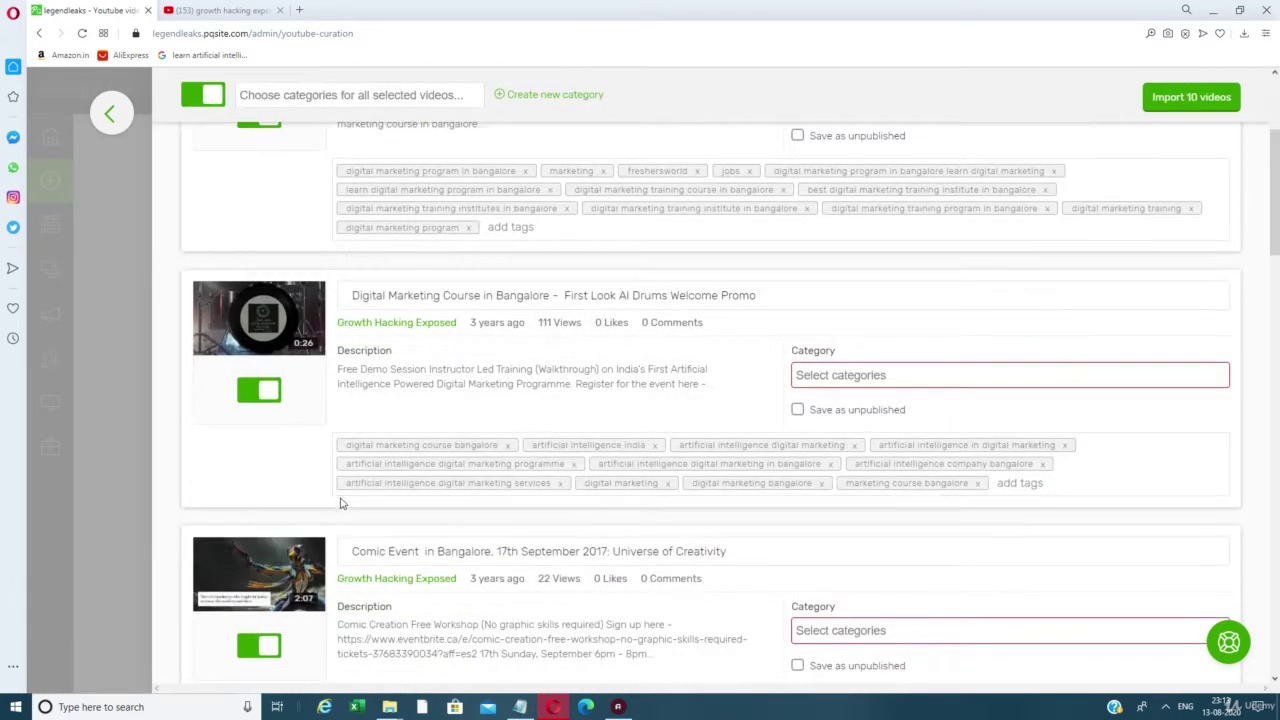
{"action": "scroll", "coordinate": [340, 503], "scroll_direction": "up", "scroll_amount": 3}
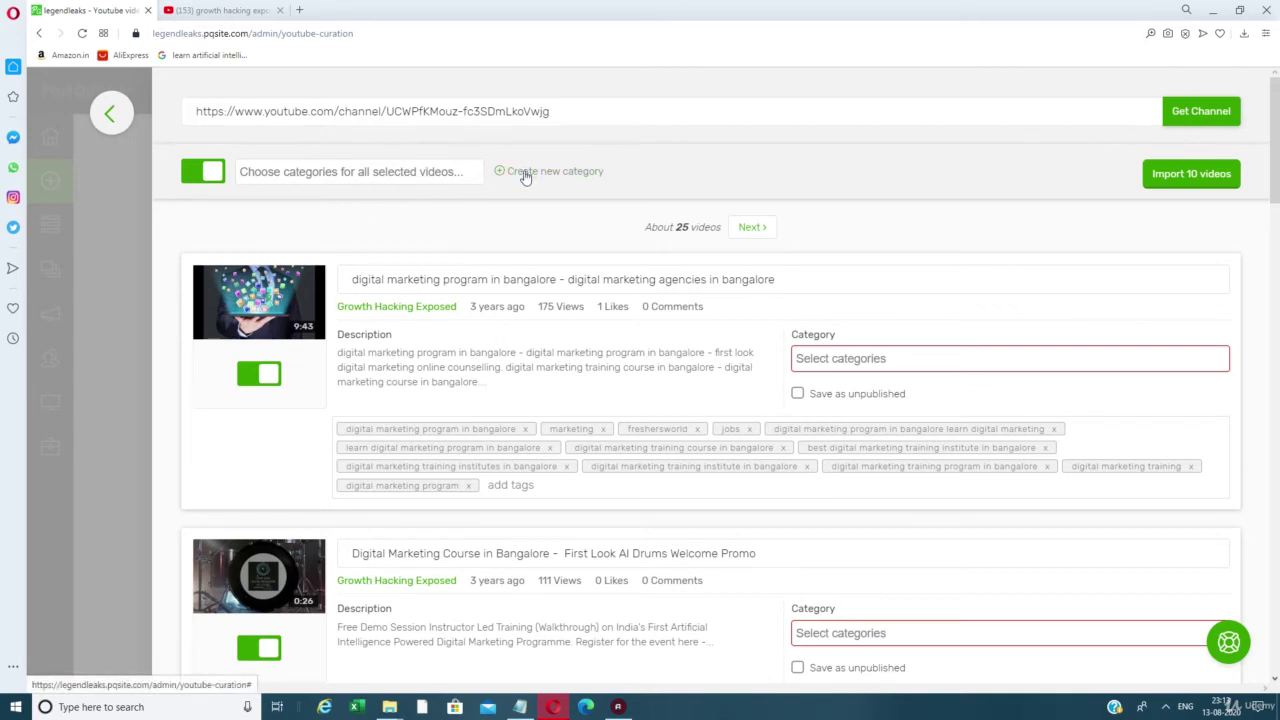
Assign the Digital Marketing and Featured Videos categories to all selected videos.
{"action": "left_click", "coordinate": [329, 170]}
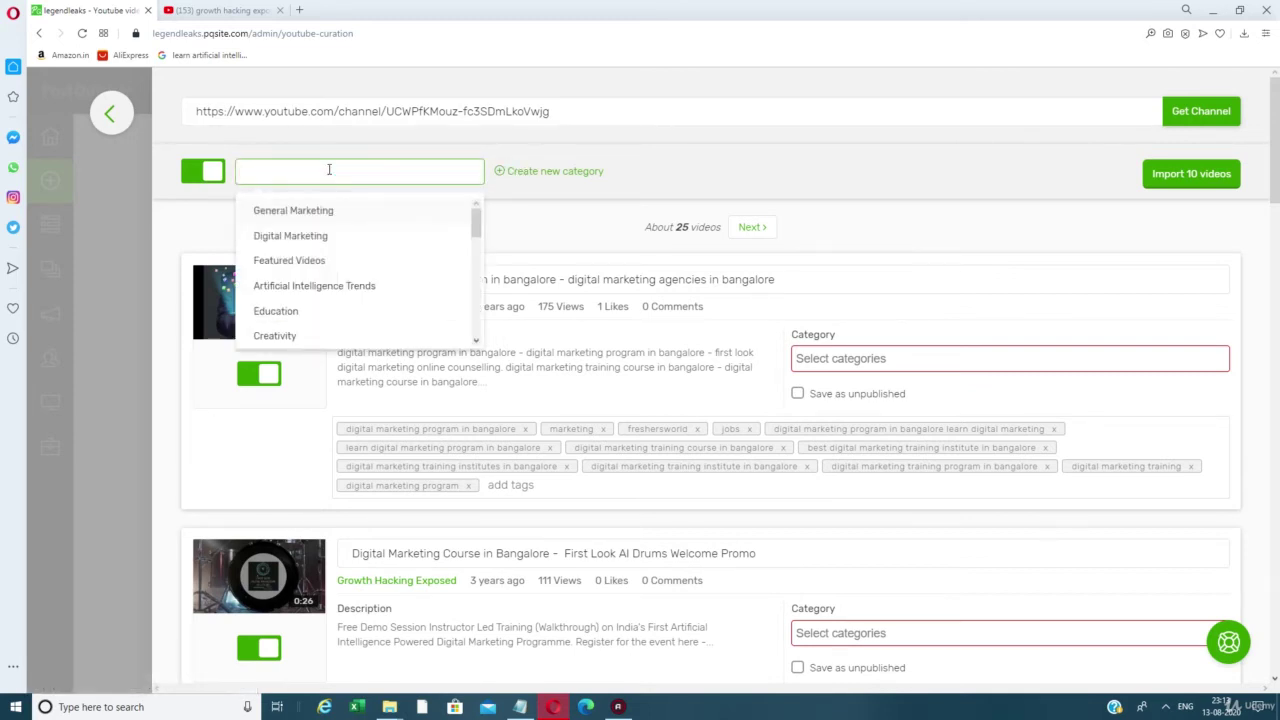
{"action": "left_click", "coordinate": [325, 243]}
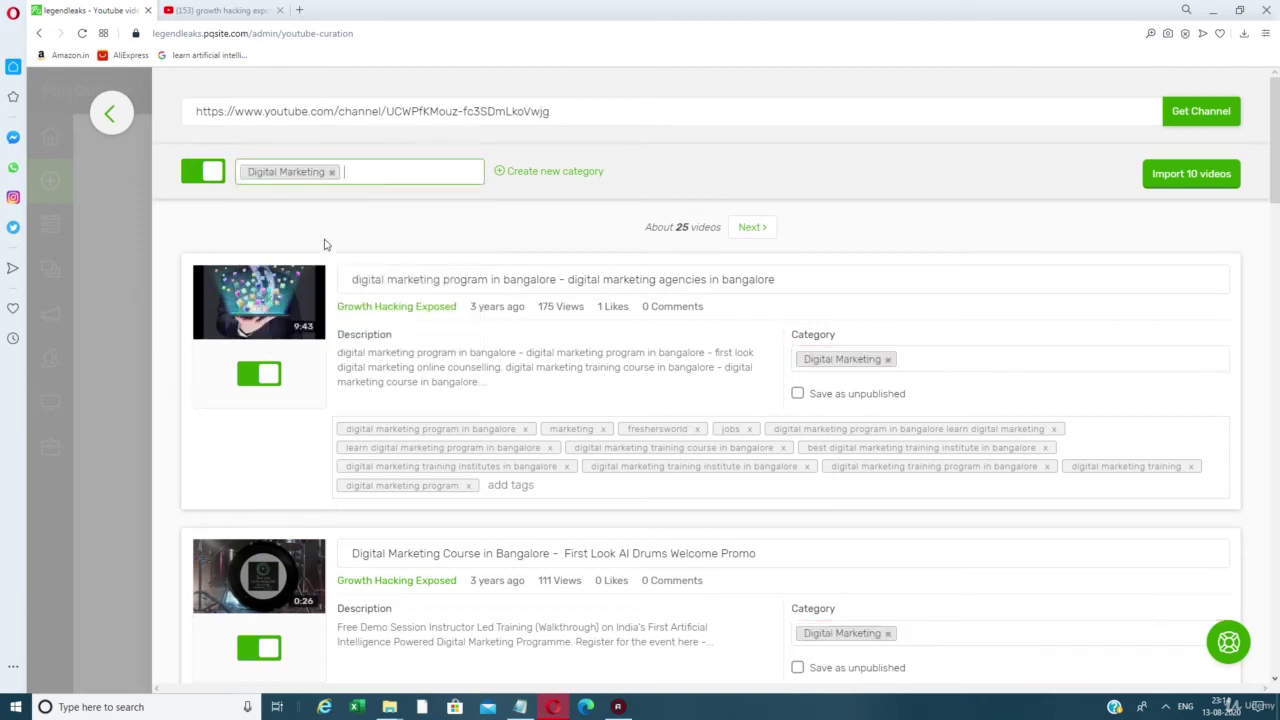
{"action": "left_click", "coordinate": [368, 170]}
{"action": "left_click", "coordinate": [378, 237]}
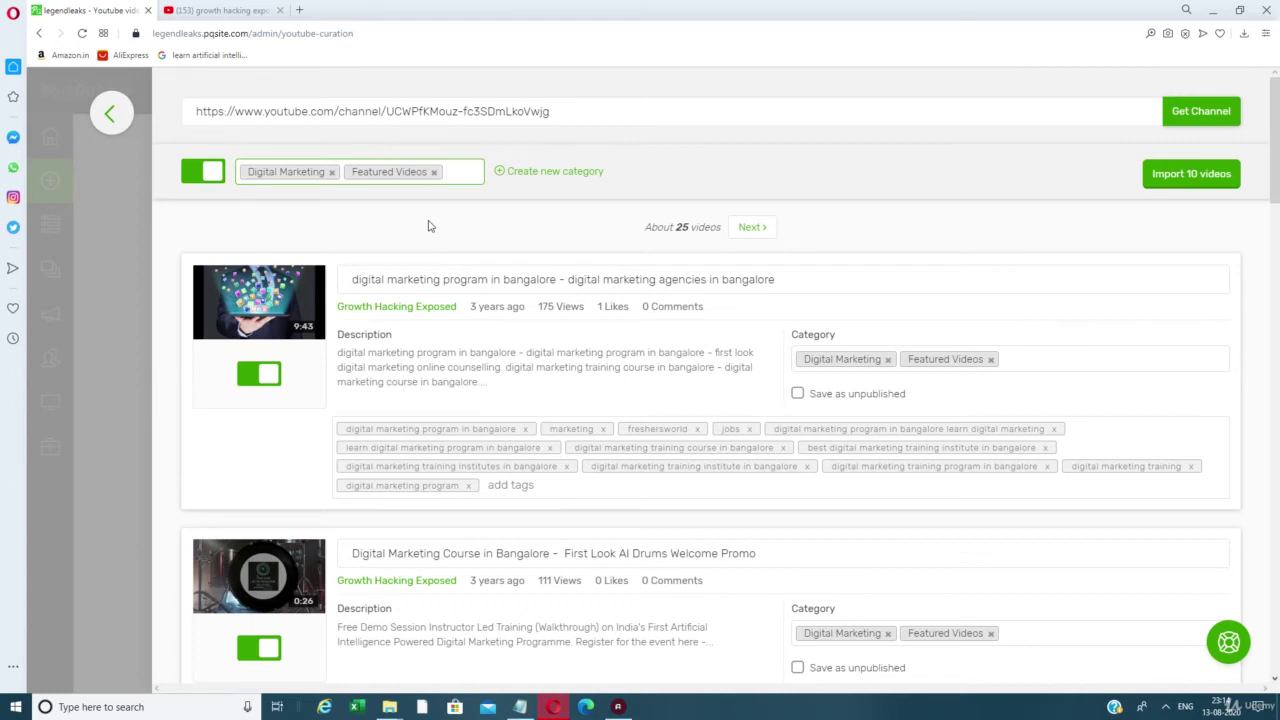
Check the first video's category list and review every video card's categories.
{"action": "left_click", "coordinate": [1024, 360]}
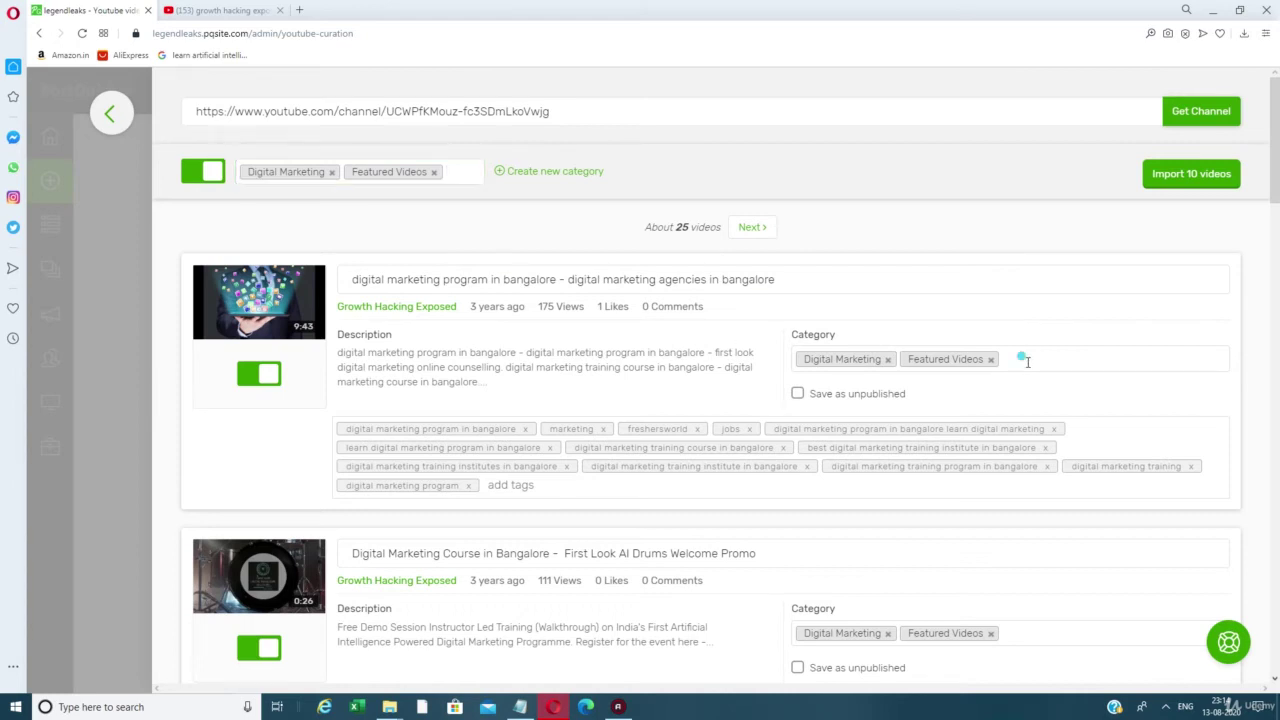
{"action": "left_click", "coordinate": [1246, 368]}
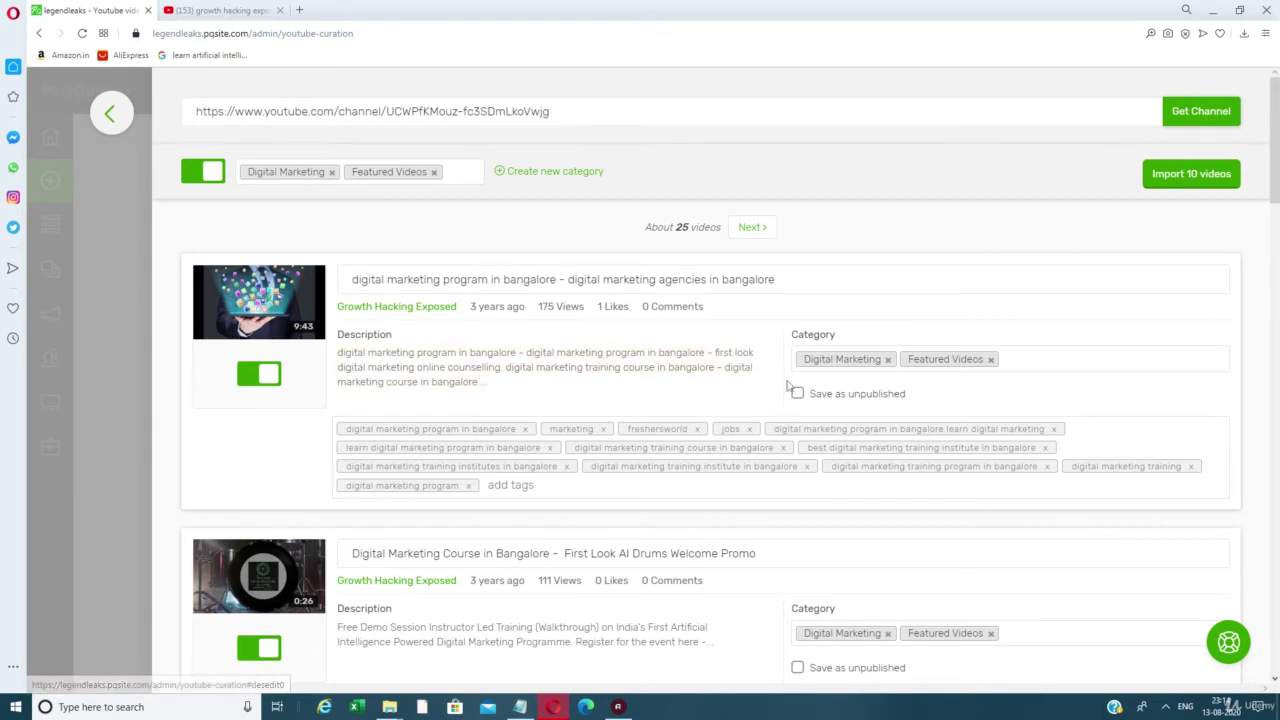
{"action": "scroll", "coordinate": [826, 590], "scroll_direction": "down", "scroll_amount": 7}
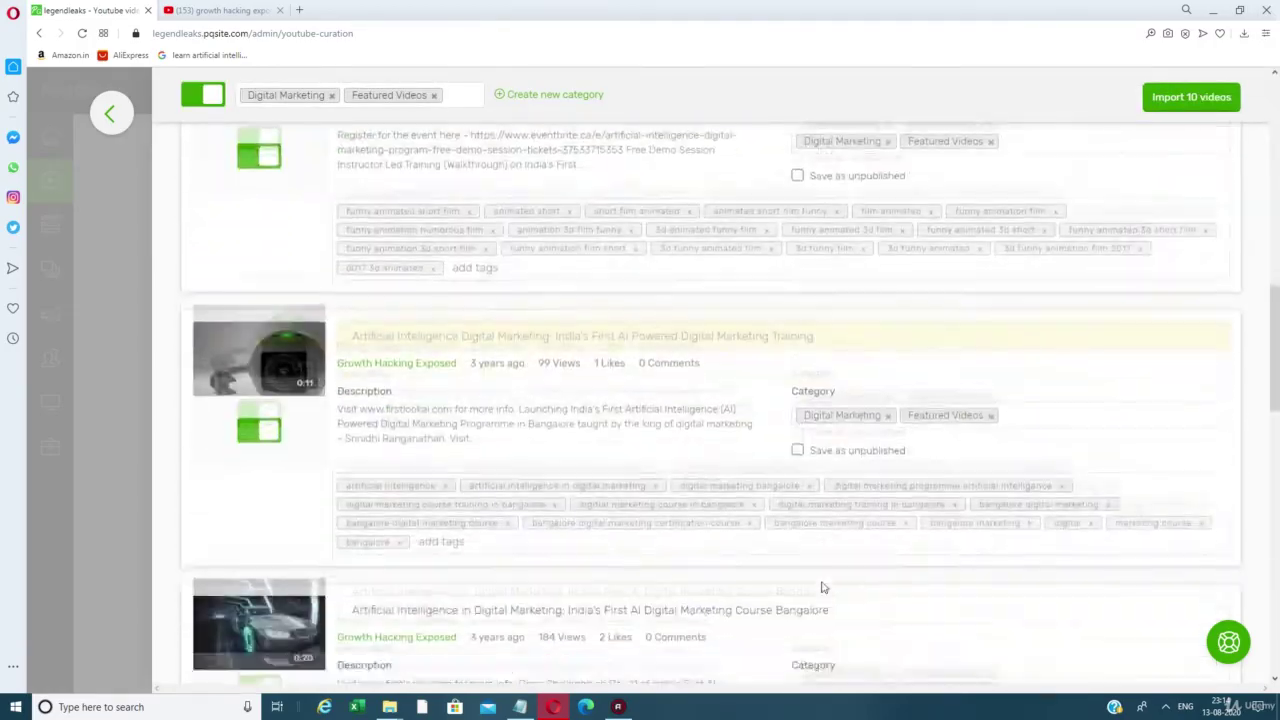
{"action": "scroll", "coordinate": [820, 575], "scroll_direction": "down", "scroll_amount": 10}
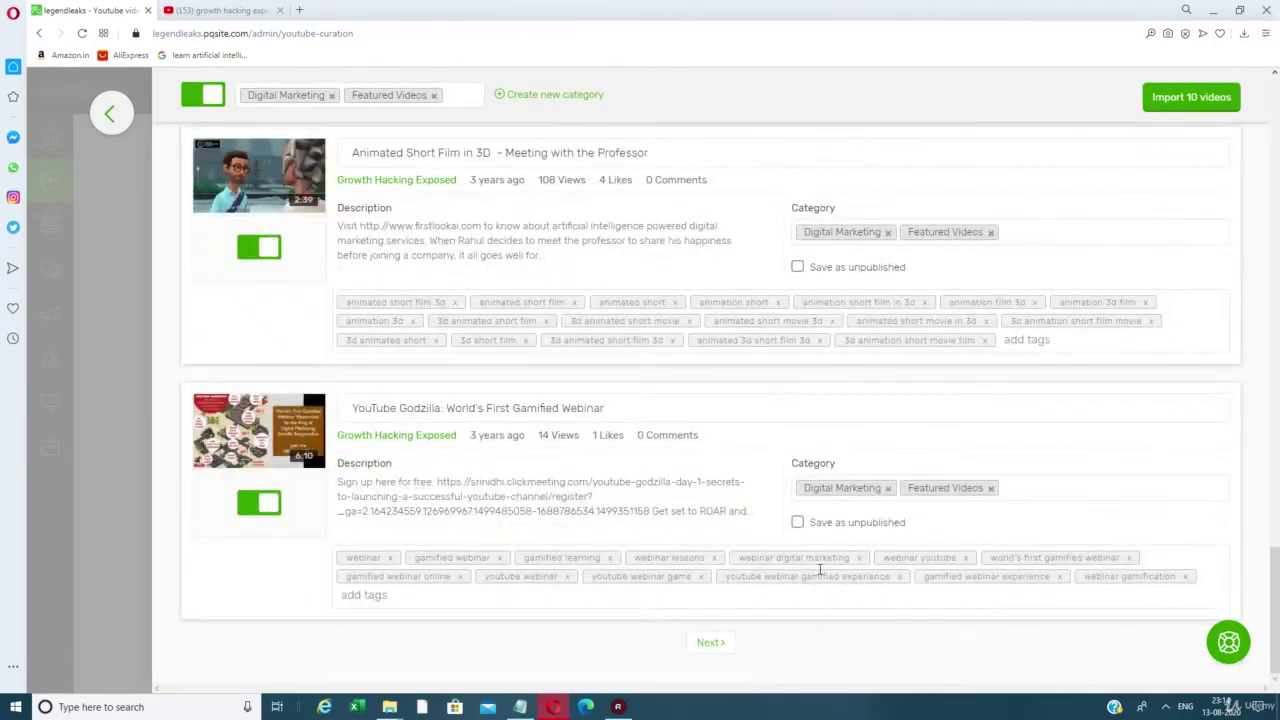
{"action": "scroll", "coordinate": [820, 575], "scroll_direction": "up", "scroll_amount": 12}
{"action": "scroll", "coordinate": [820, 575], "scroll_direction": "up", "scroll_amount": 5}
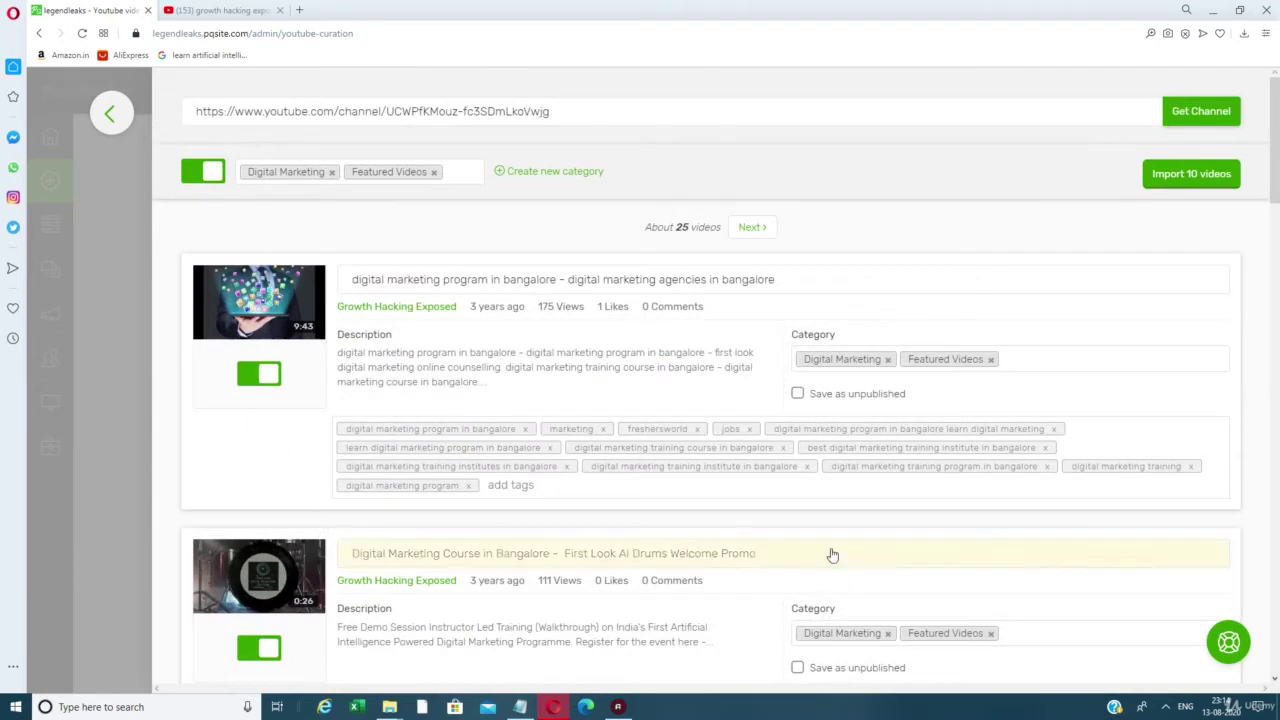
Import the ten selected Growth Hacking Exposed videos into the blog and confirm each shows Imported.
{"action": "left_click", "coordinate": [1154, 185]}
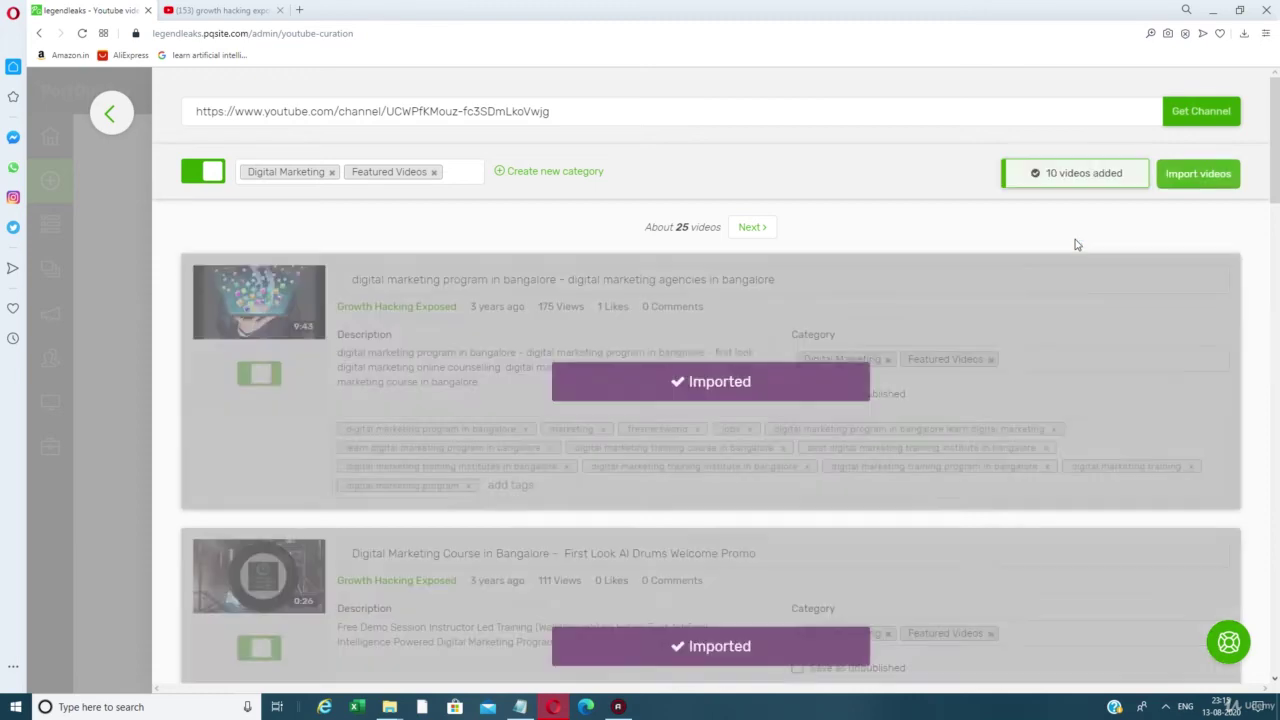
{"action": "scroll", "coordinate": [740, 548], "scroll_direction": "down", "scroll_amount": 10}
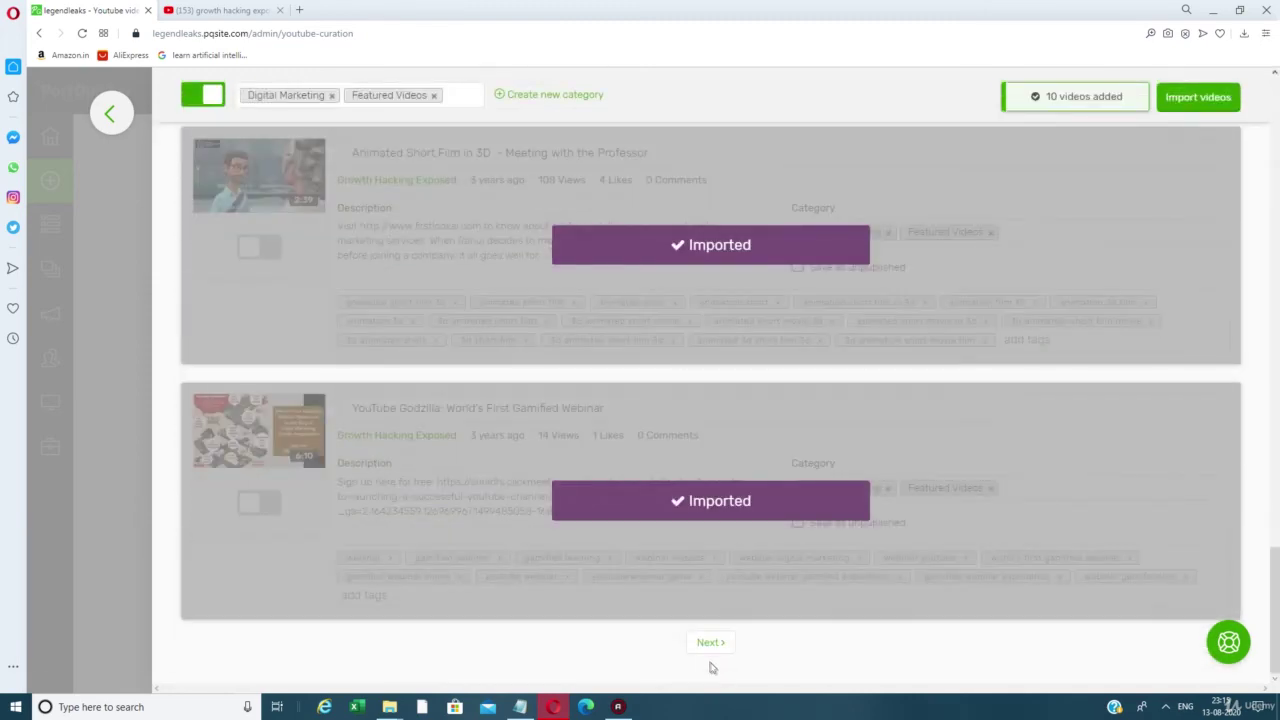
Load the next page of the channel's videos.
{"action": "left_click", "coordinate": [710, 648]}
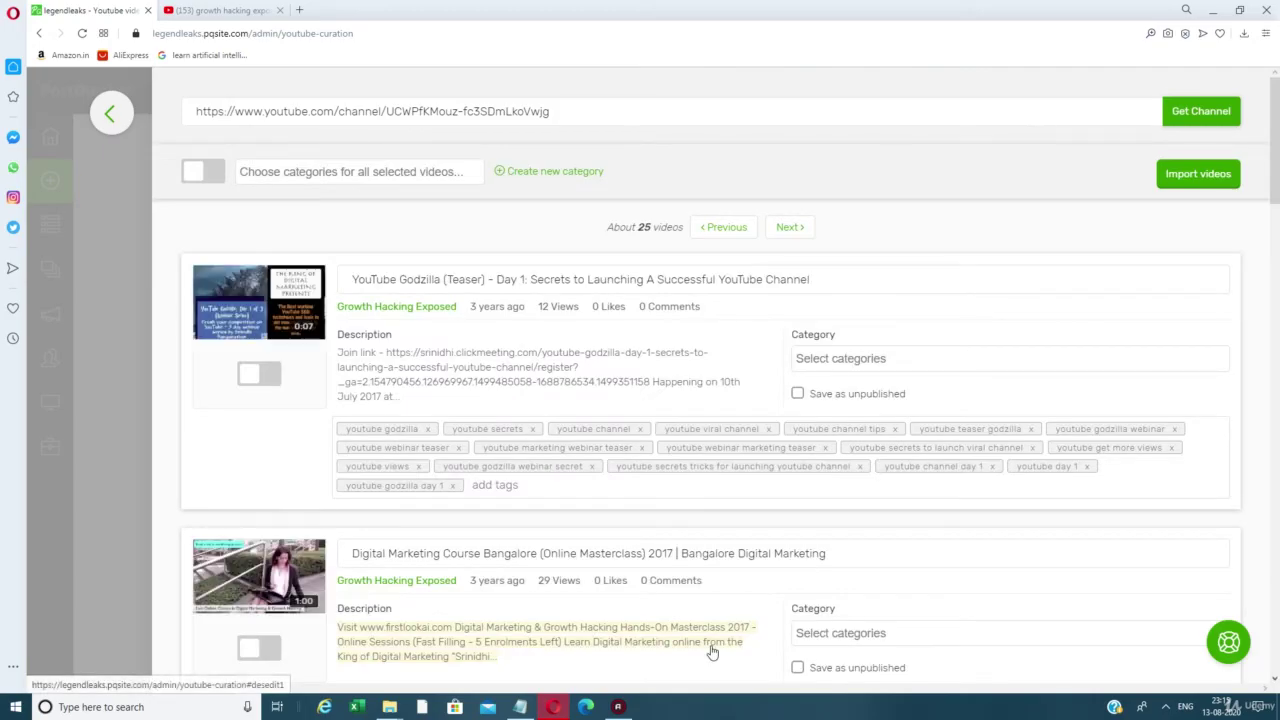
{"action": "scroll", "coordinate": [648, 459], "scroll_direction": "down", "scroll_amount": 15}
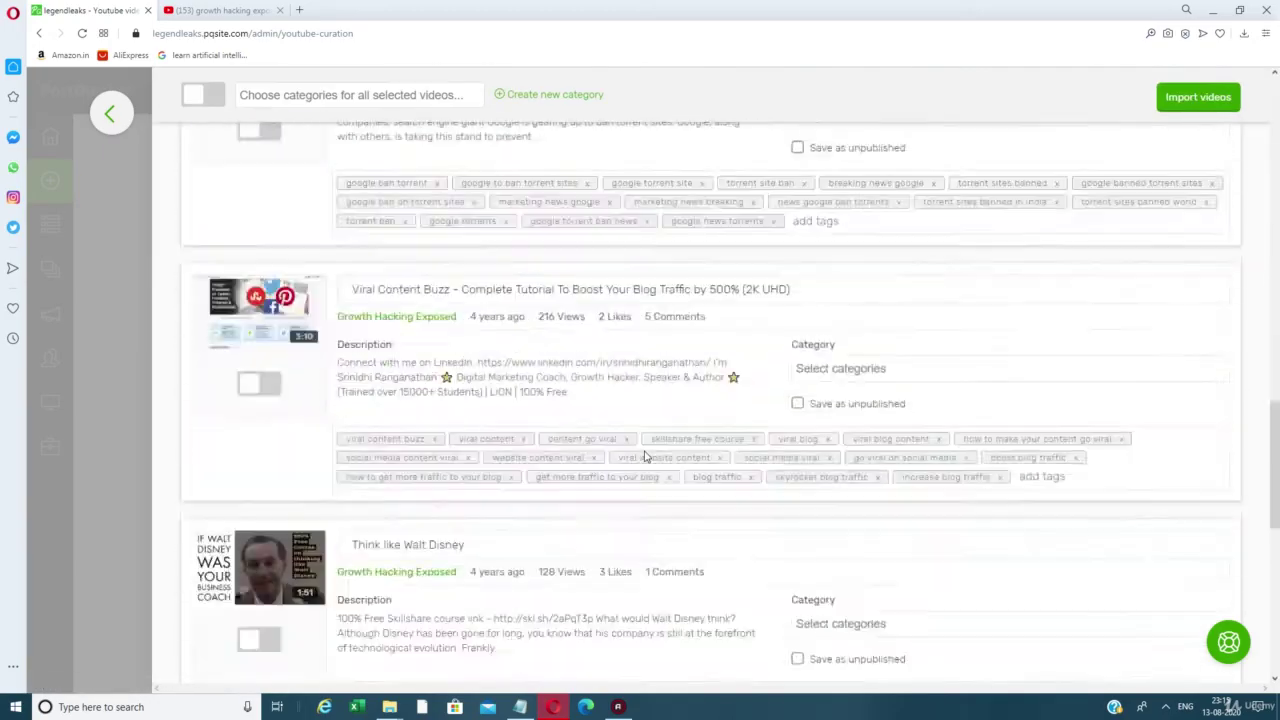
{"action": "scroll", "coordinate": [643, 448], "scroll_direction": "up", "scroll_amount": 15}
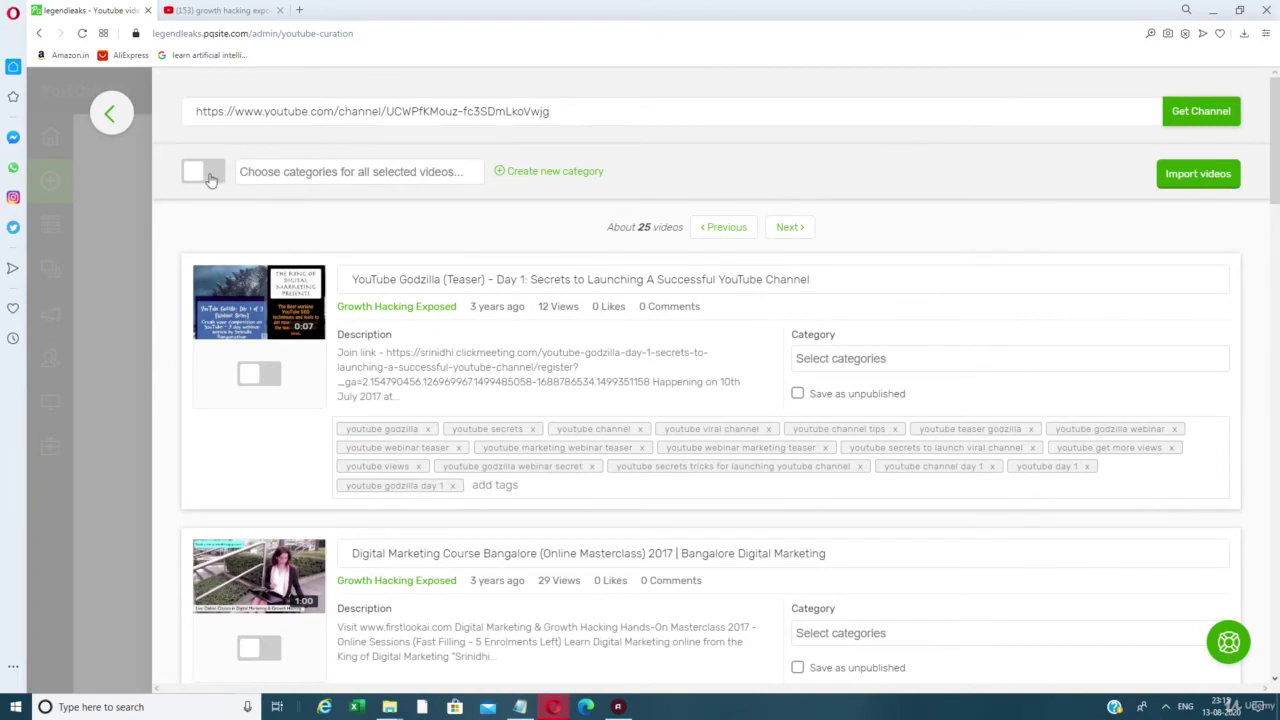
Select all videos on this page and assign Digital Marketing and Featured Videos.
{"action": "left_click", "coordinate": [212, 176]}
{"action": "left_click", "coordinate": [281, 171]}
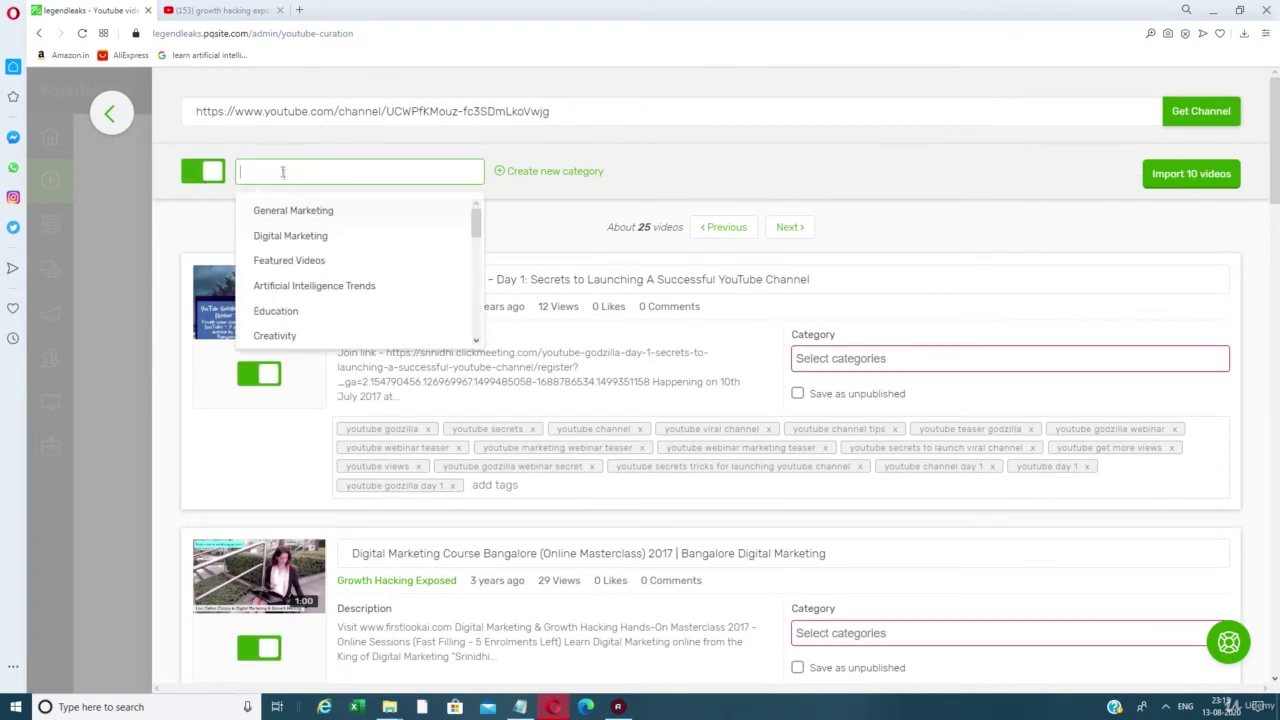
{"action": "left_click", "coordinate": [312, 235]}
{"action": "left_click", "coordinate": [384, 175]}
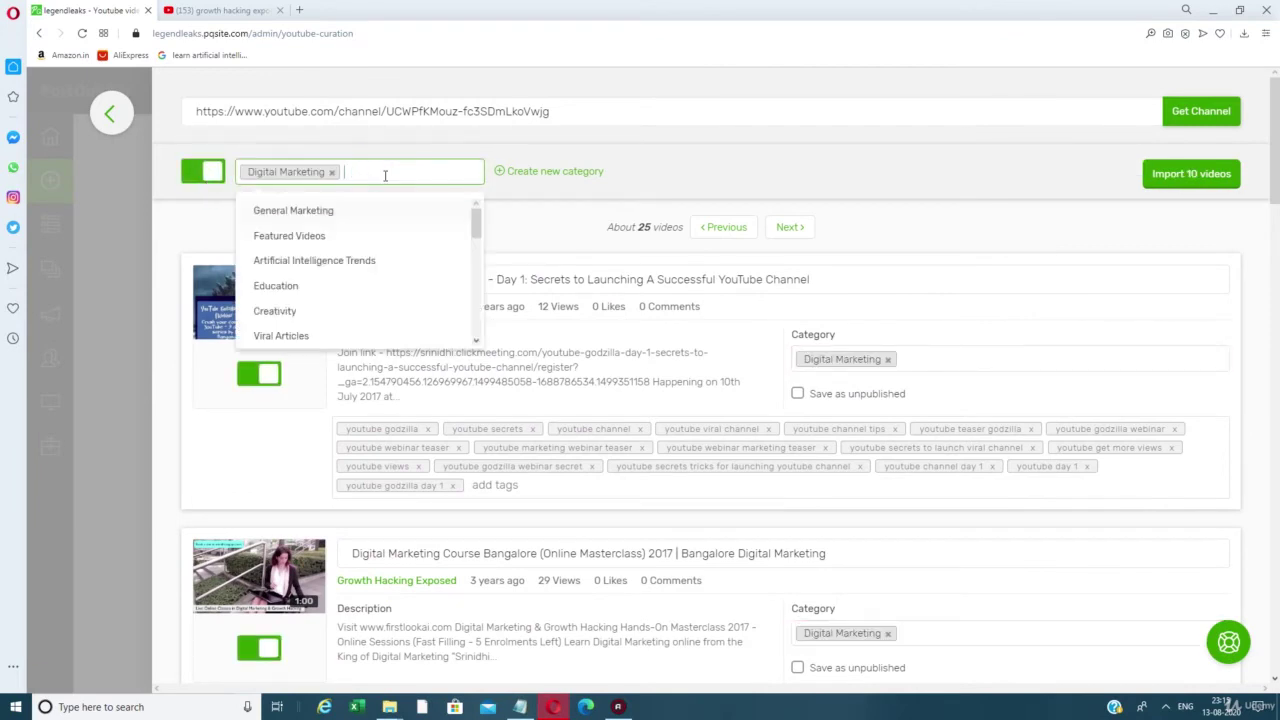
{"action": "left_click", "coordinate": [340, 237]}
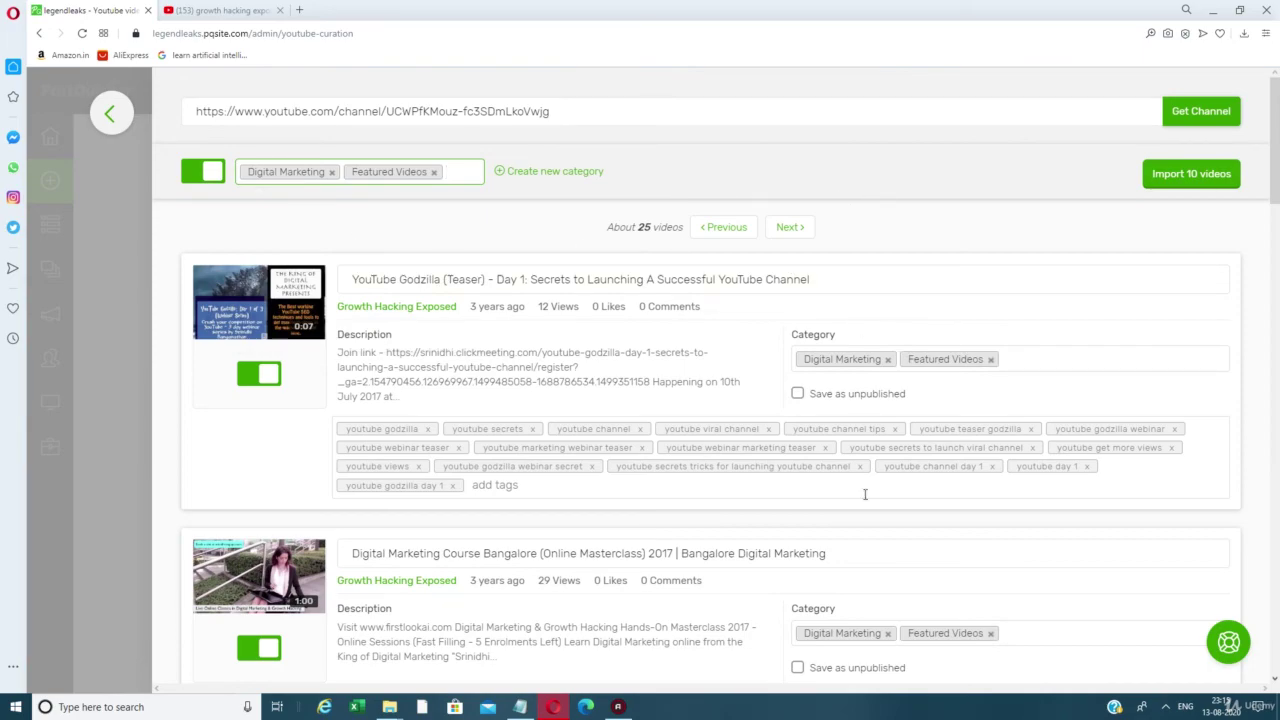
{"action": "scroll", "coordinate": [865, 485], "scroll_direction": "down", "scroll_amount": 20}
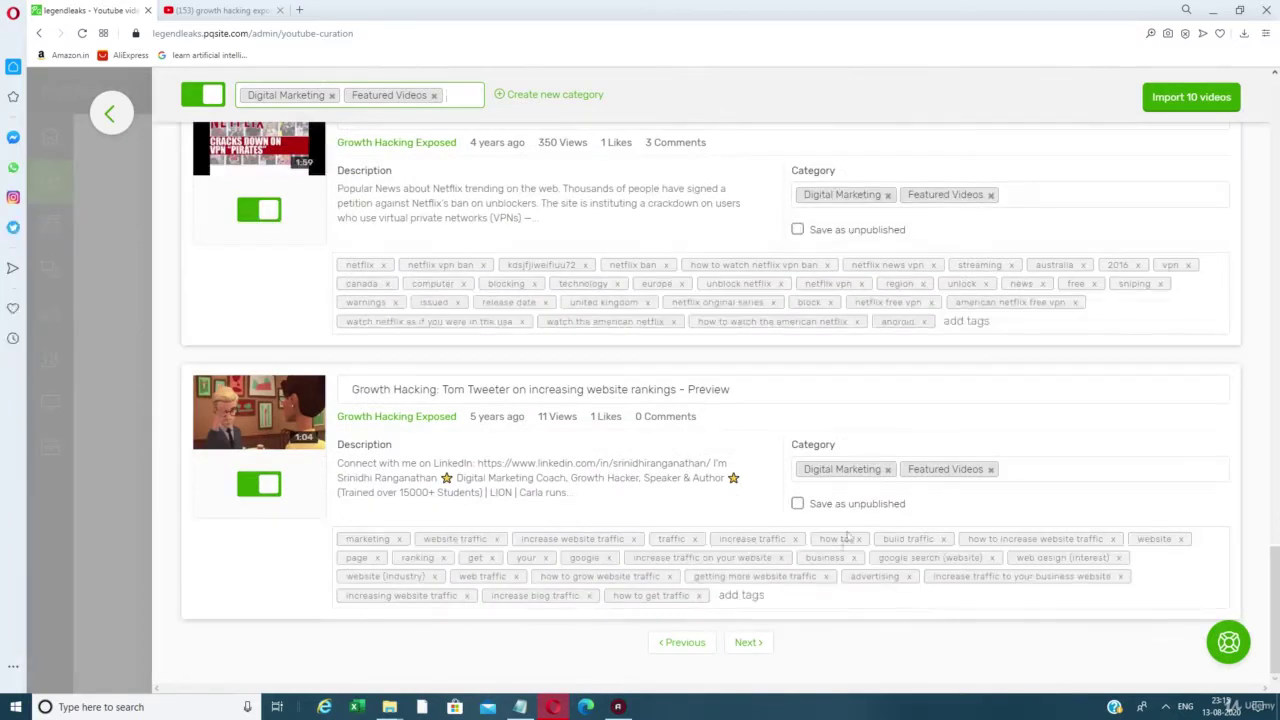
Page forward and back to return to the page led by YouTube Godzilla (Teaser).
{"action": "left_click", "coordinate": [748, 643]}
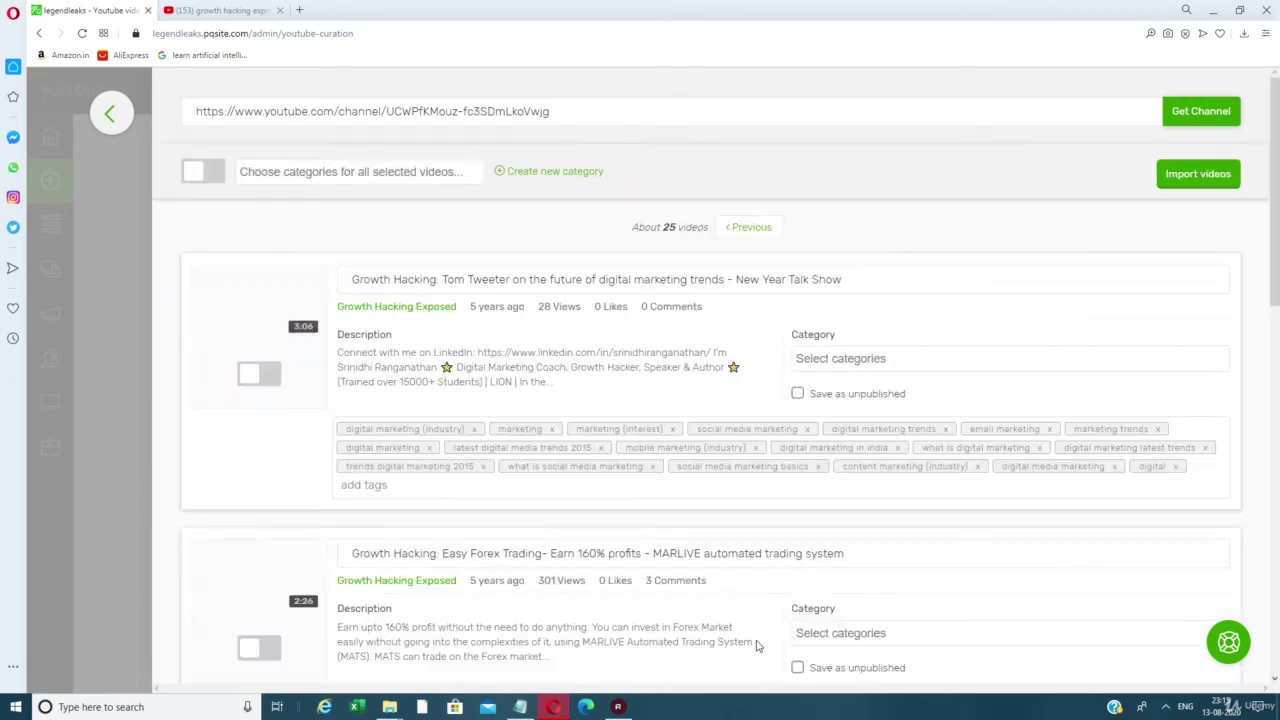
{"action": "scroll", "coordinate": [734, 466], "scroll_direction": "down", "scroll_amount": 3}
{"action": "scroll", "coordinate": [734, 466], "scroll_direction": "down", "scroll_amount": 5}
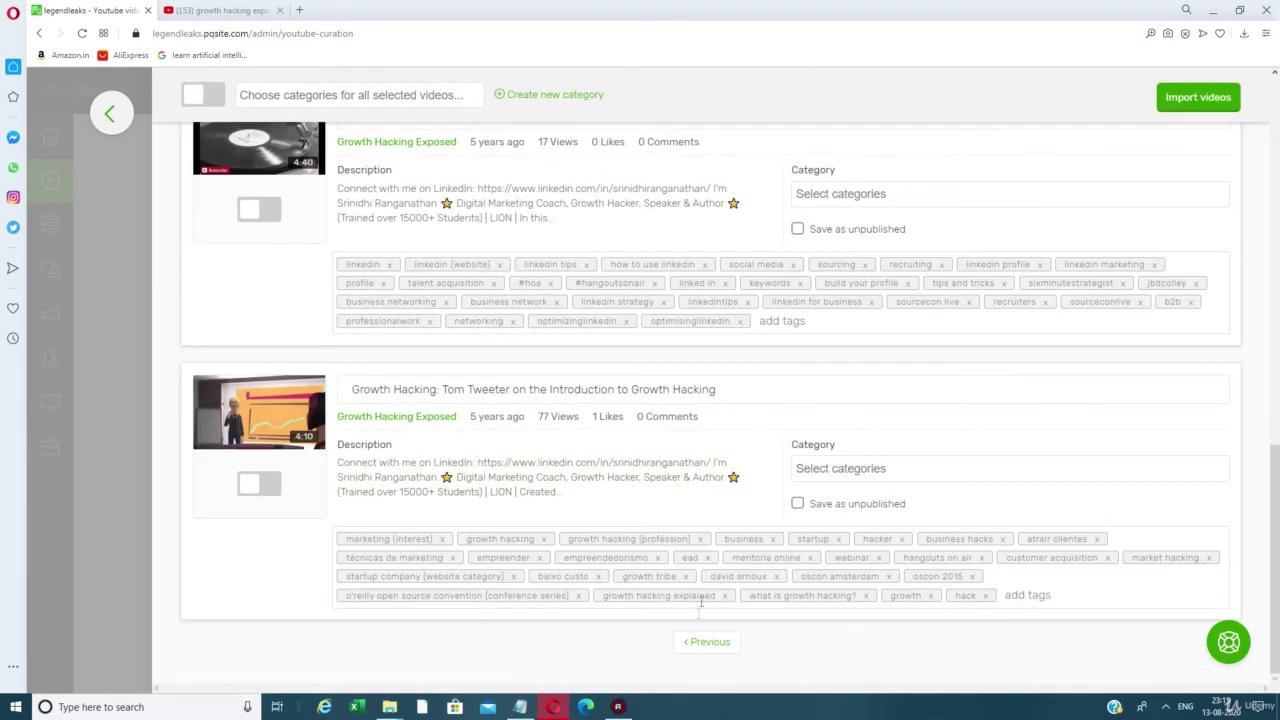
{"action": "left_click", "coordinate": [702, 638]}
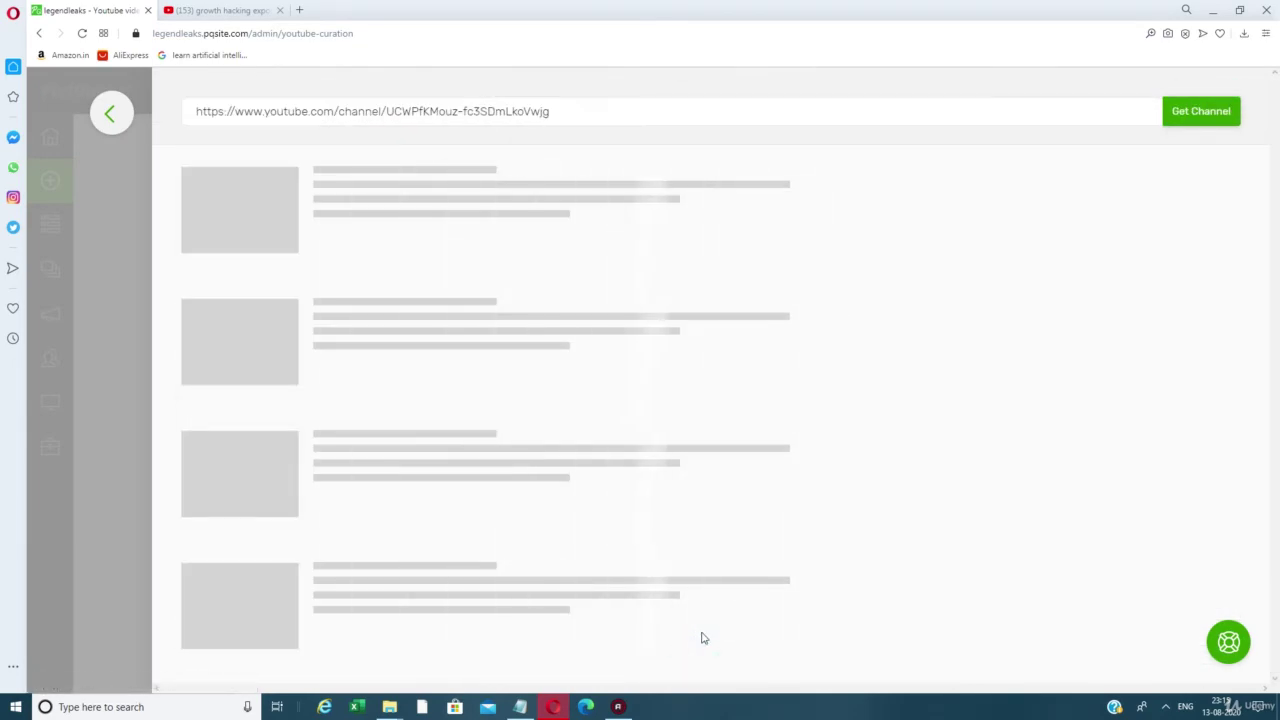
{"action": "scroll", "coordinate": [702, 630], "scroll_direction": "down", "scroll_amount": 10}
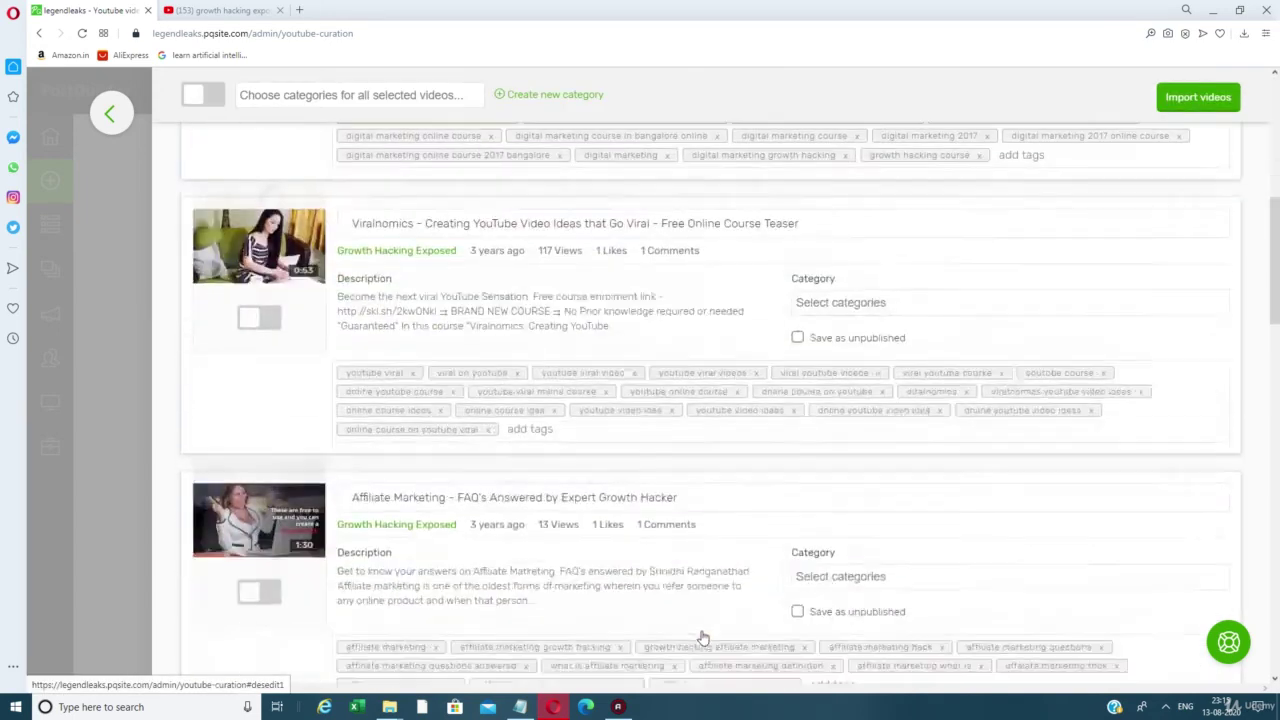
{"action": "scroll", "coordinate": [702, 630], "scroll_direction": "up", "scroll_amount": 10}
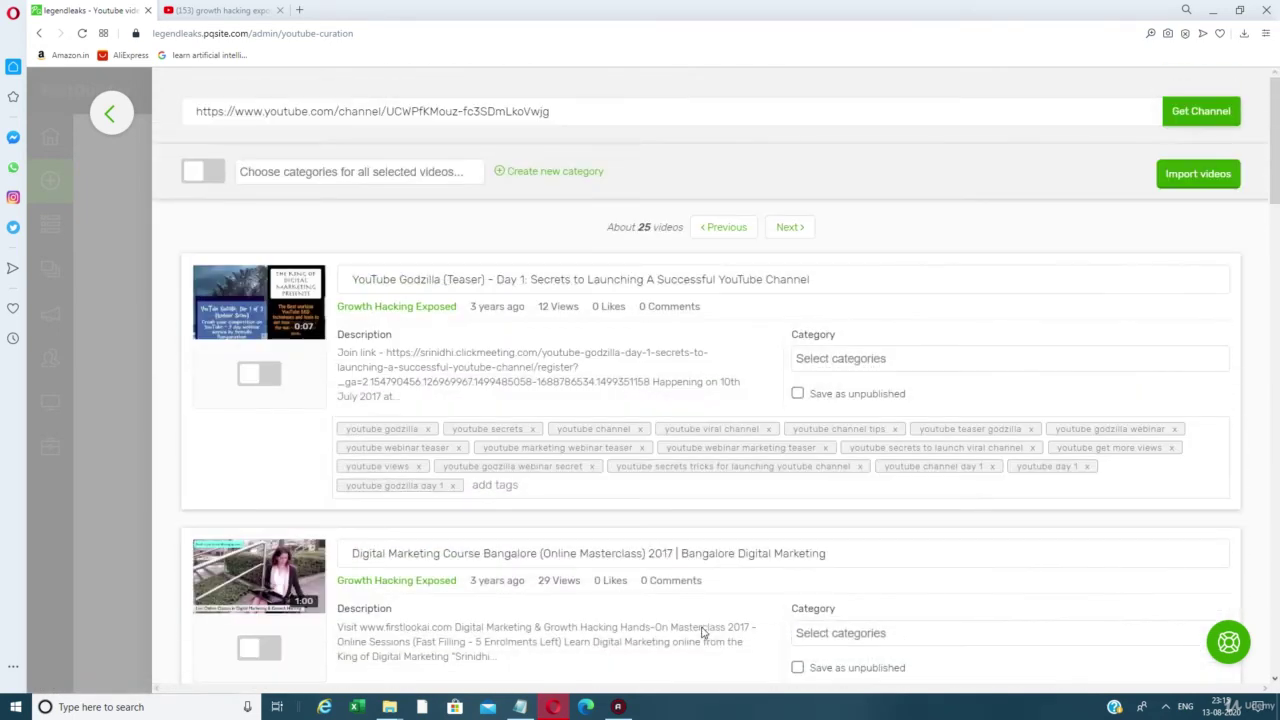
Select all ten videos on this page with Digital Marketing and Featured Videos categories.
{"action": "left_click", "coordinate": [205, 173]}
{"action": "left_click", "coordinate": [255, 172]}
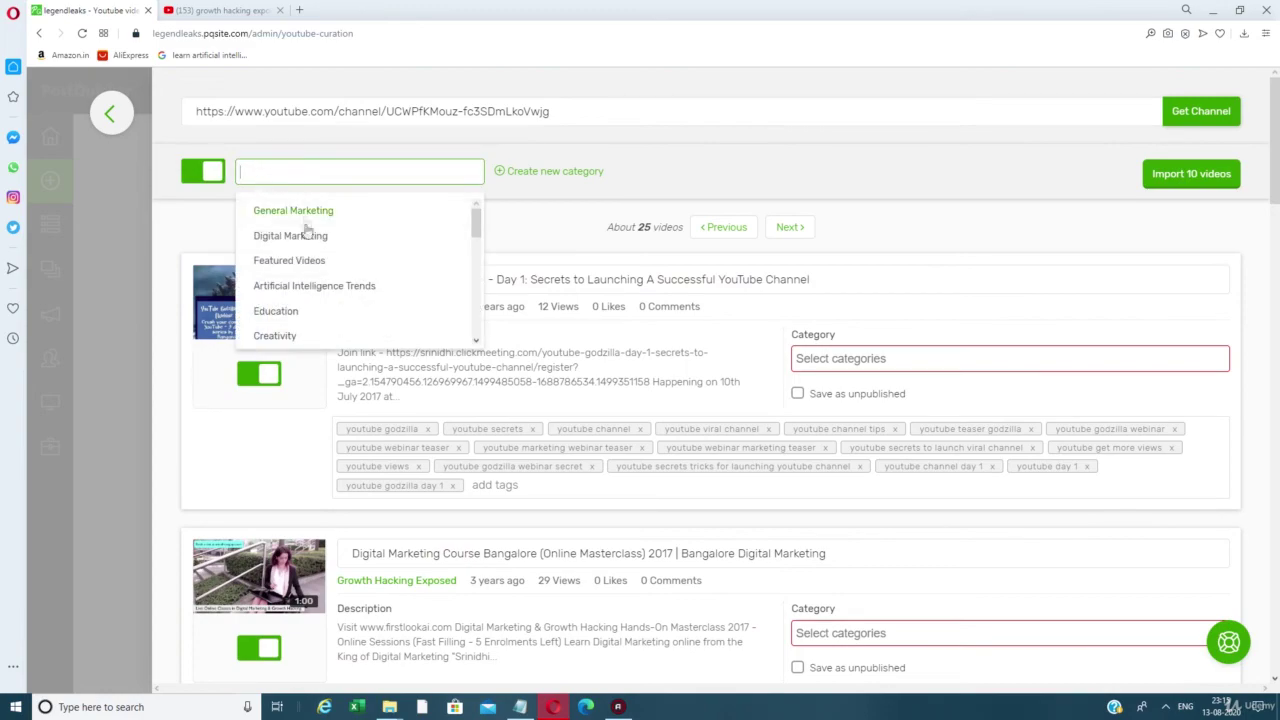
{"action": "left_click", "coordinate": [308, 234]}
{"action": "left_click", "coordinate": [410, 175]}
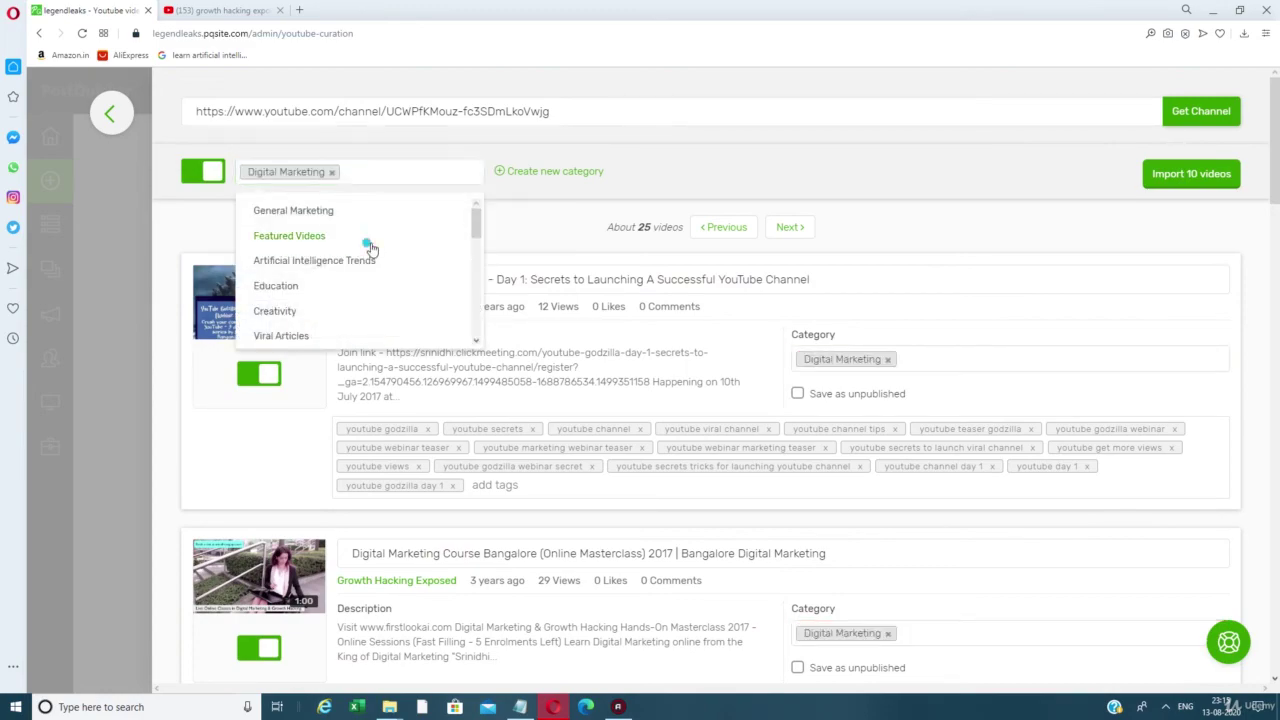
{"action": "left_click", "coordinate": [372, 244]}
Review the cards and import the ten selected videos into the blog.
{"action": "scroll", "coordinate": [693, 290], "scroll_direction": "down", "scroll_amount": 4}
{"action": "scroll", "coordinate": [693, 290], "scroll_direction": "down", "scroll_amount": 15}
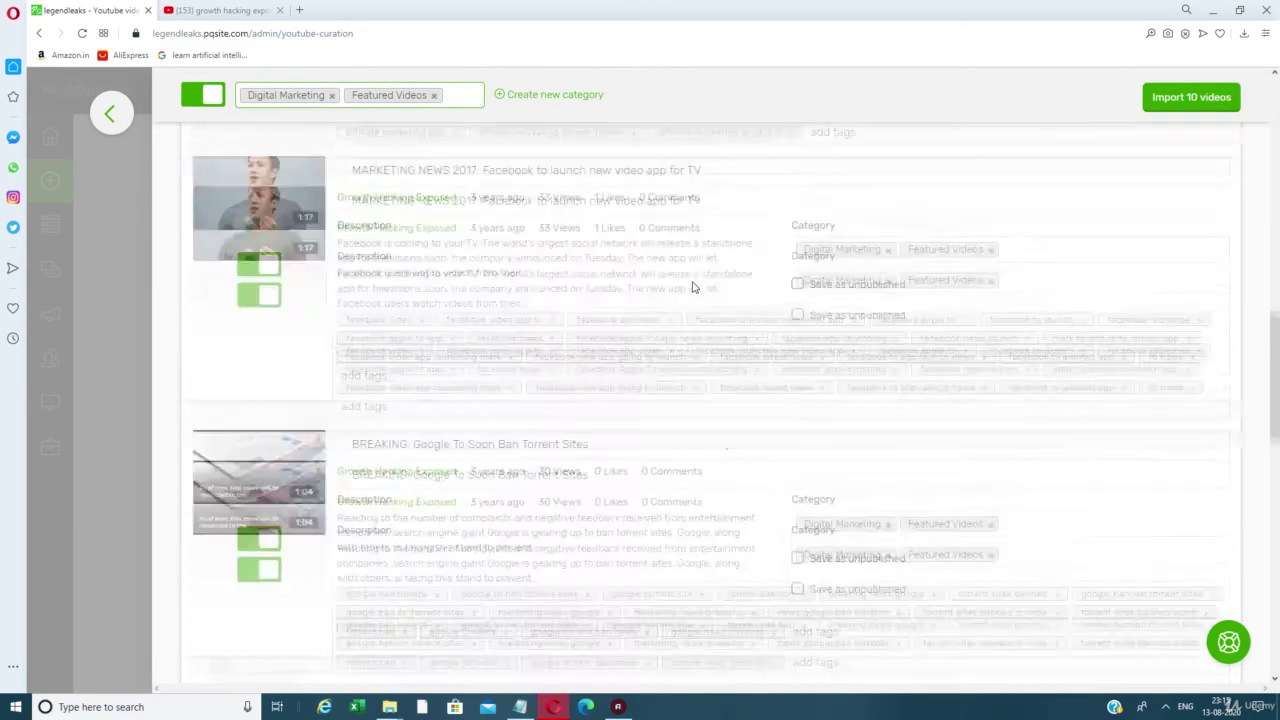
{"action": "scroll", "coordinate": [690, 275], "scroll_direction": "up", "scroll_amount": 18}
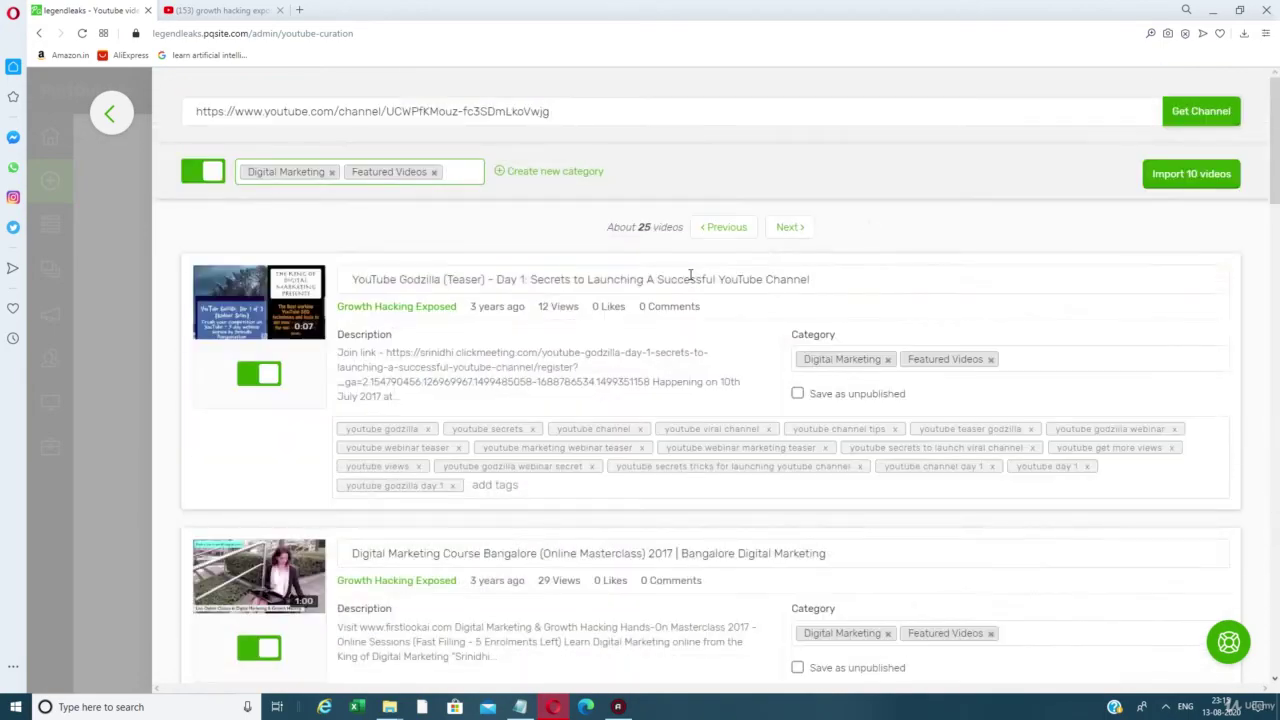
{"action": "left_click", "coordinate": [1165, 178]}
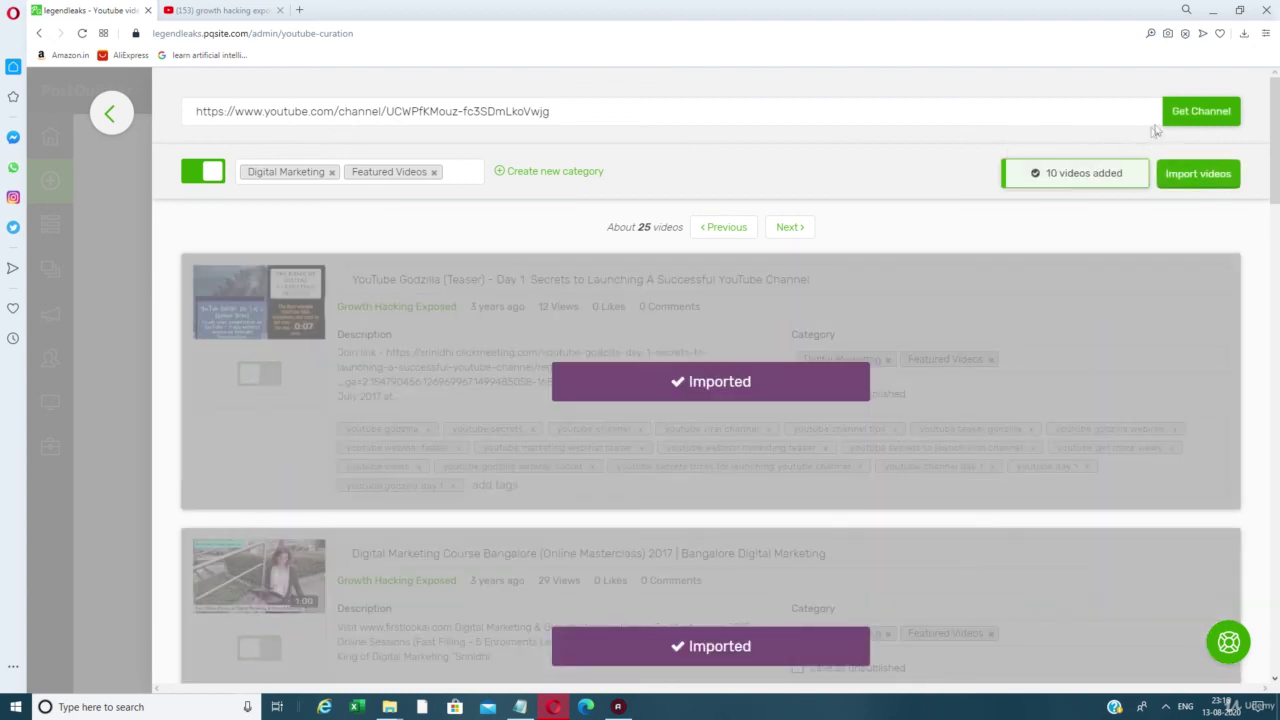
Search YouTube for 'firstlookai', browse the results, then return to the curation page.
{"action": "left_click", "coordinate": [112, 113]}
{"action": "left_click", "coordinate": [448, 268]}
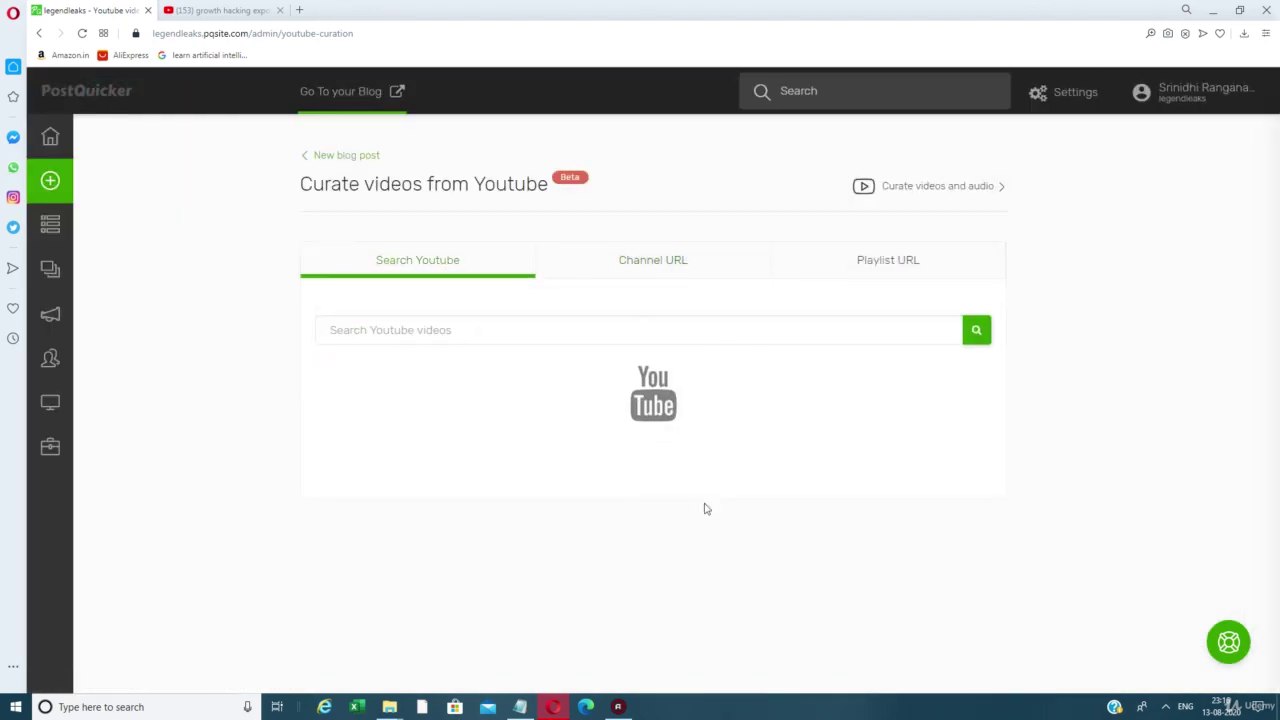
{"action": "left_click", "coordinate": [567, 329]}
{"action": "type", "text": "firstlookai"}
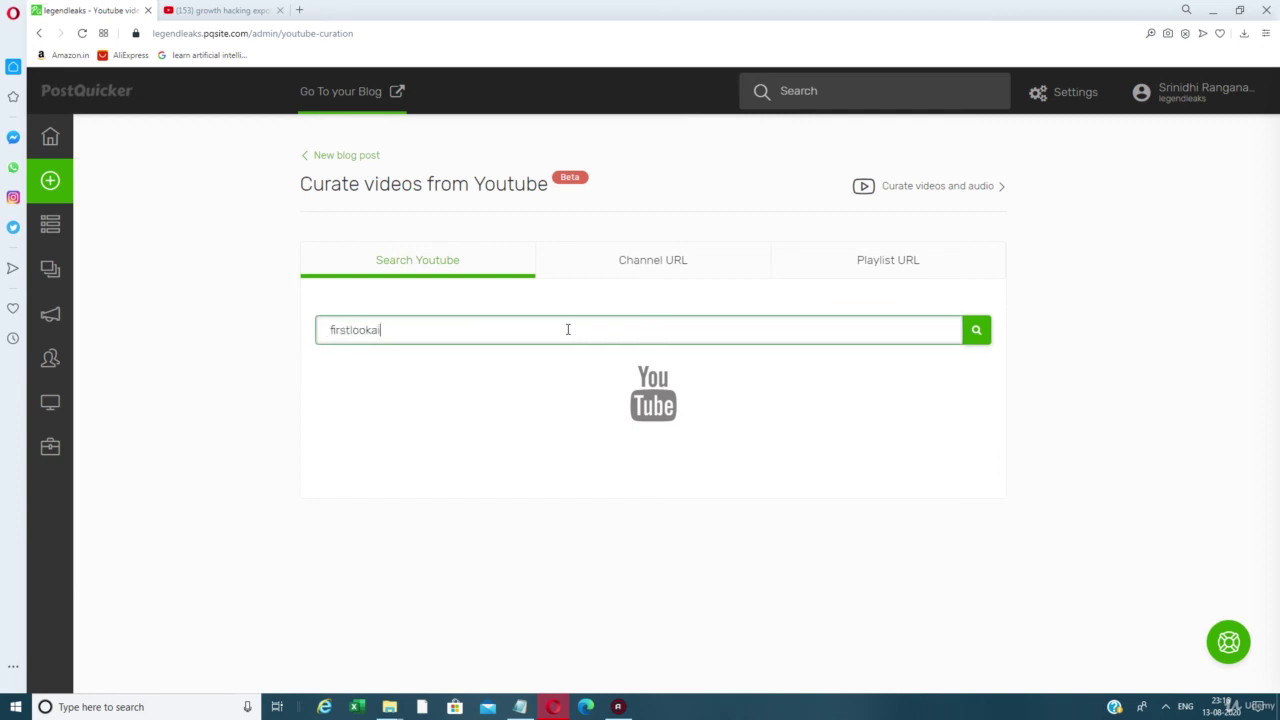
{"action": "key", "text": "Return"}
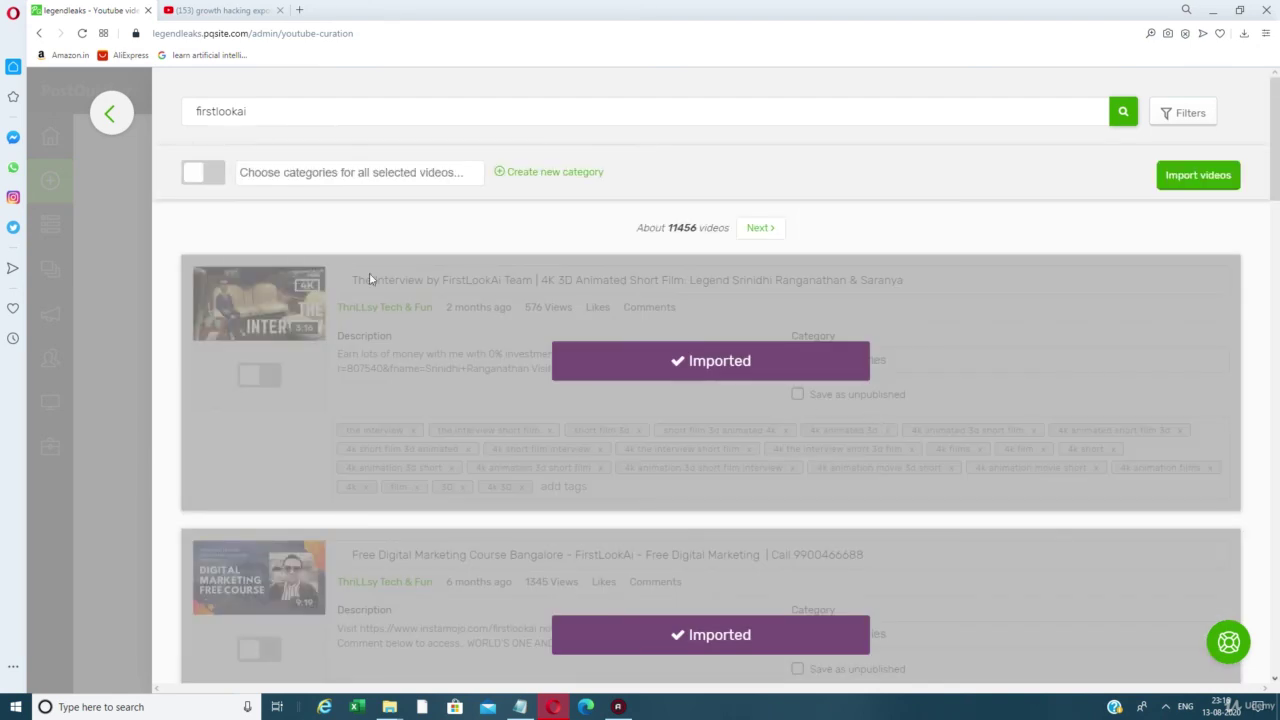
{"action": "scroll", "coordinate": [473, 437], "scroll_direction": "down", "scroll_amount": 5}
{"action": "scroll", "coordinate": [473, 445], "scroll_direction": "down", "scroll_amount": 10}
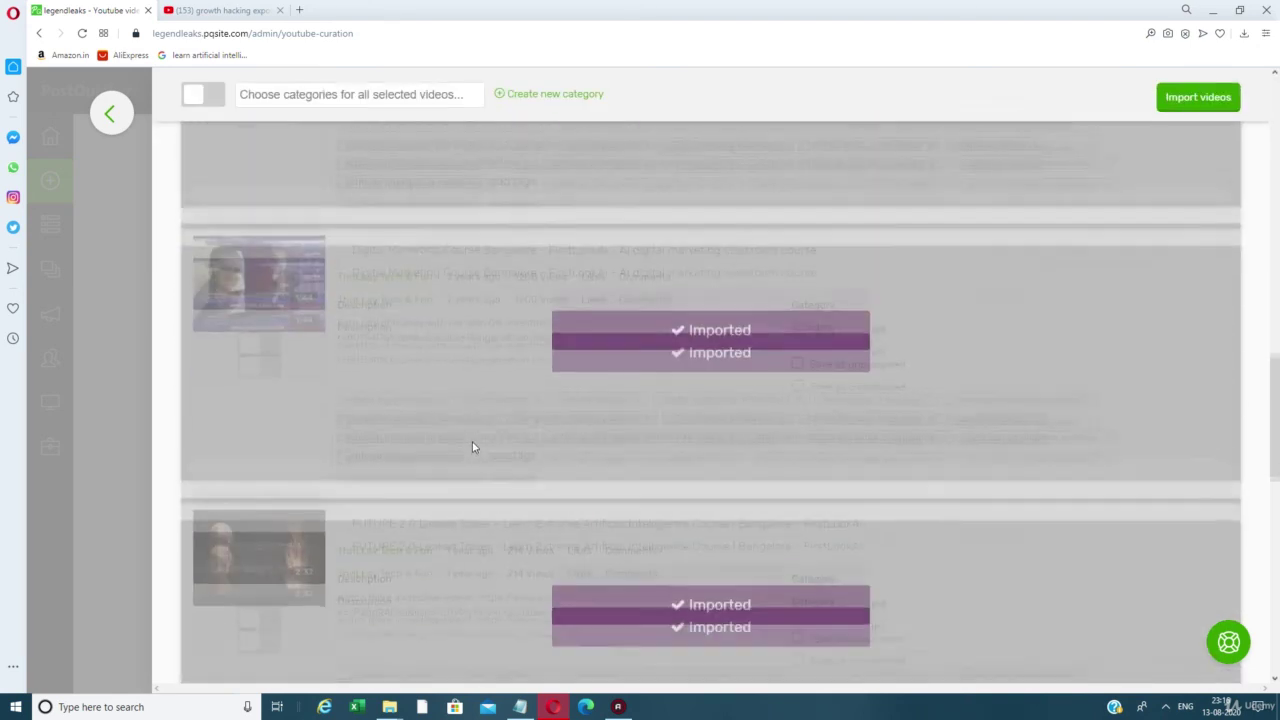
{"action": "left_click", "coordinate": [112, 115]}
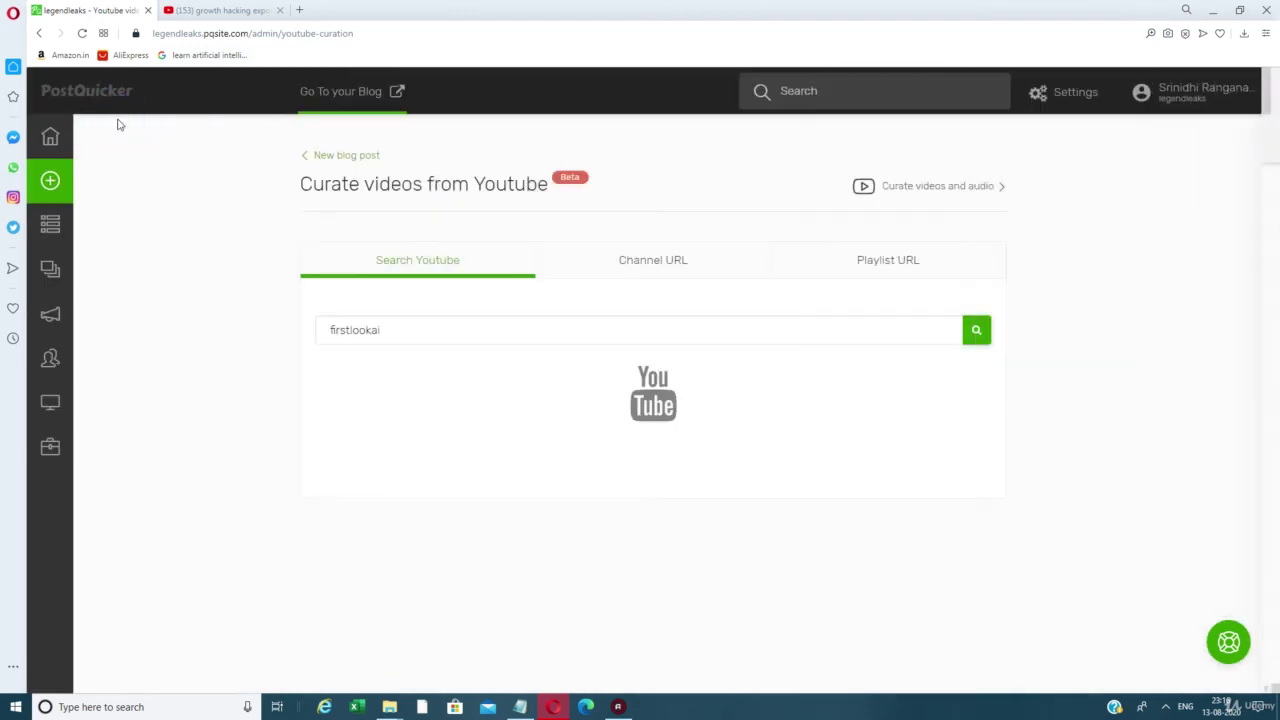